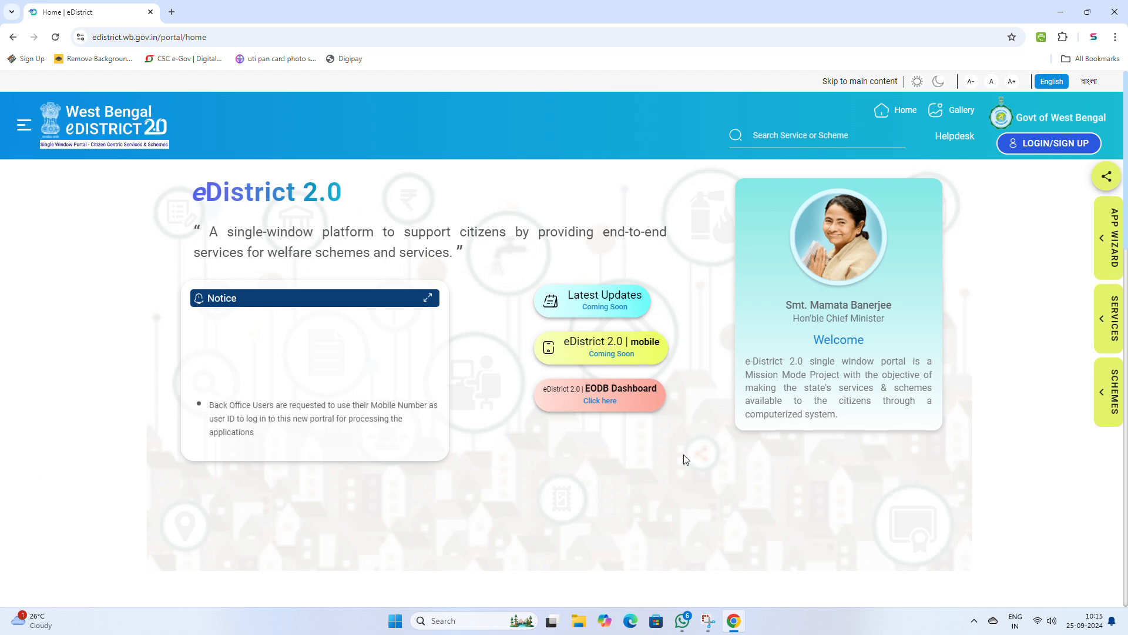
Step: Open the LOGIN/SIGN UP page, detour to Register, and return to the login form
scroll(691, 440, down, 1)
scroll(692, 441, down, 2)
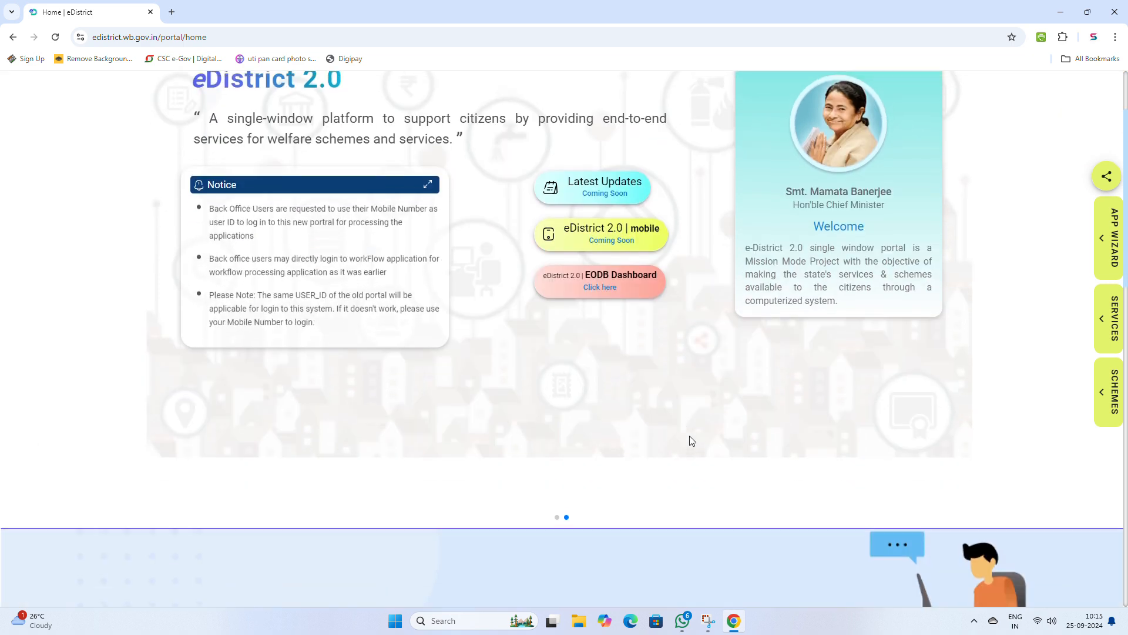
scroll(691, 441, up, 2)
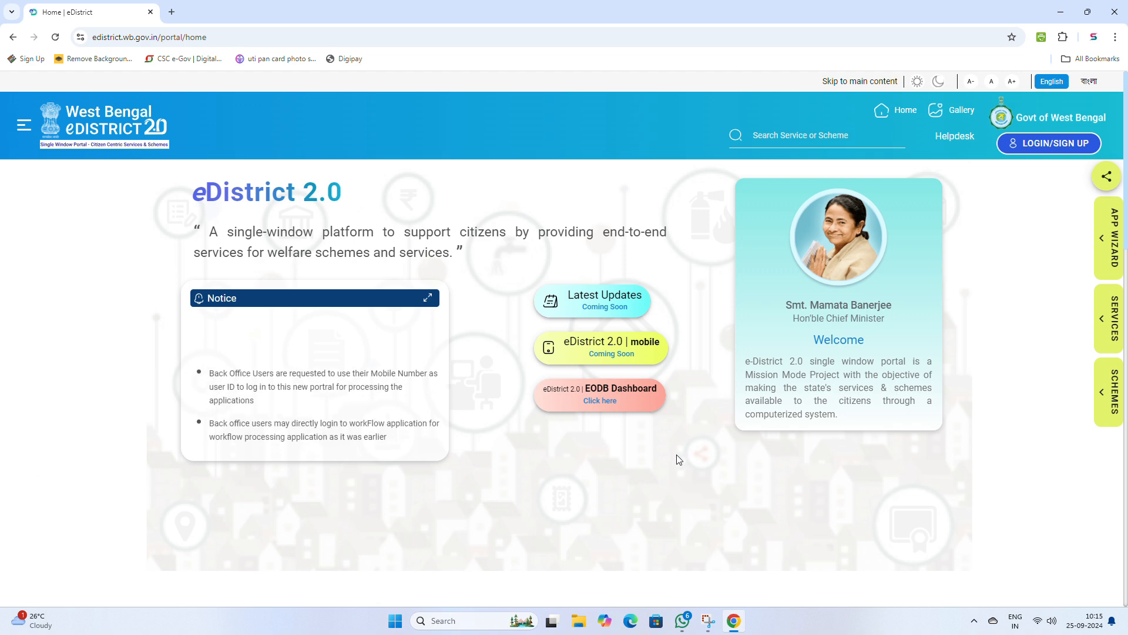
scroll(692, 440, down, 2)
scroll(692, 441, up, 2)
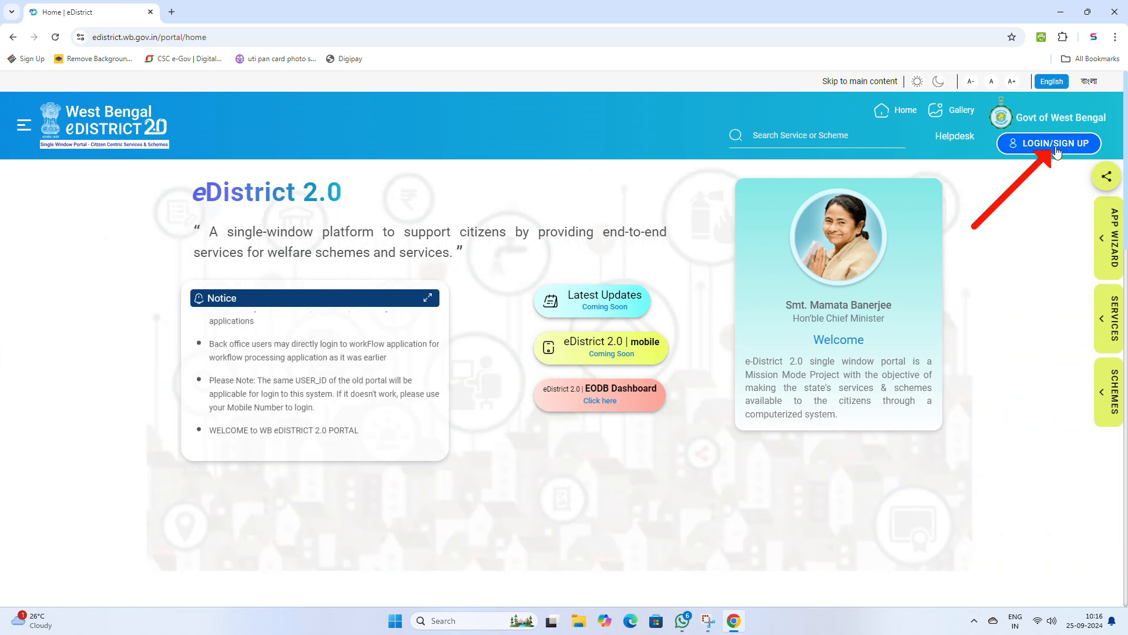
click(1054, 146)
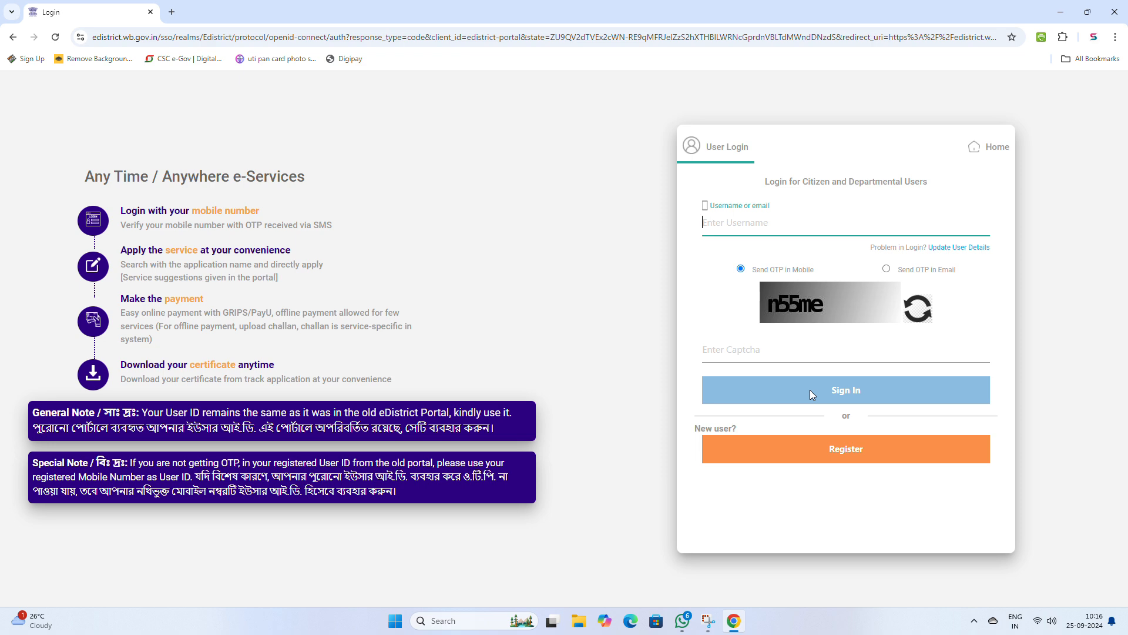
click(837, 449)
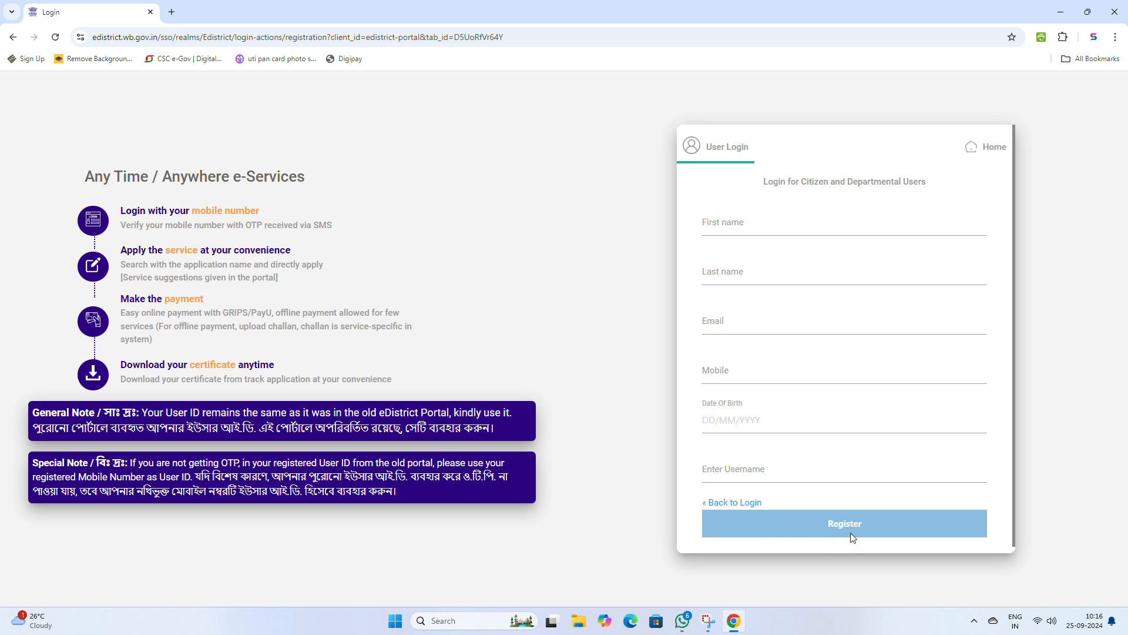
click(730, 503)
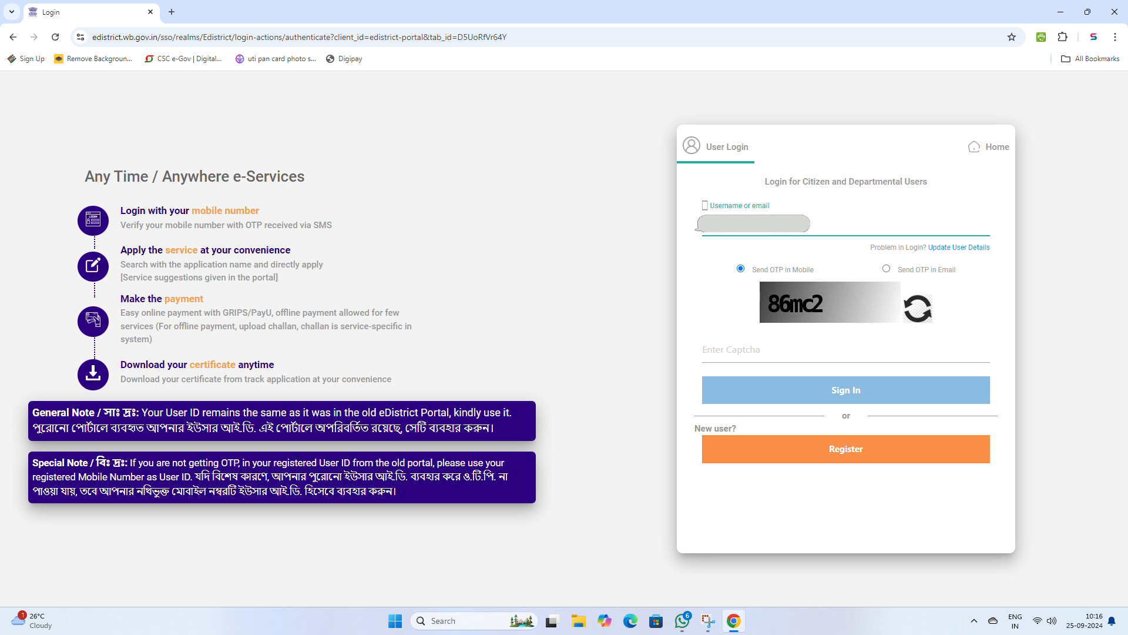
Step: Sign in by entering the captcha, then the OTP, to reach the applications dashboard
click(712, 348)
text(86mc2)
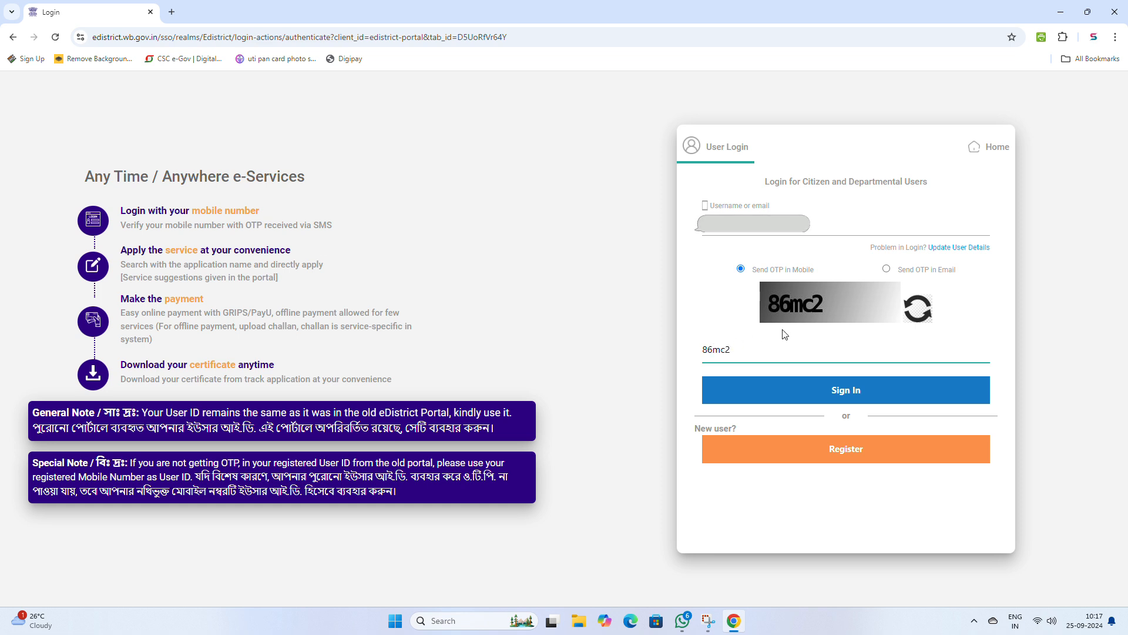
click(844, 390)
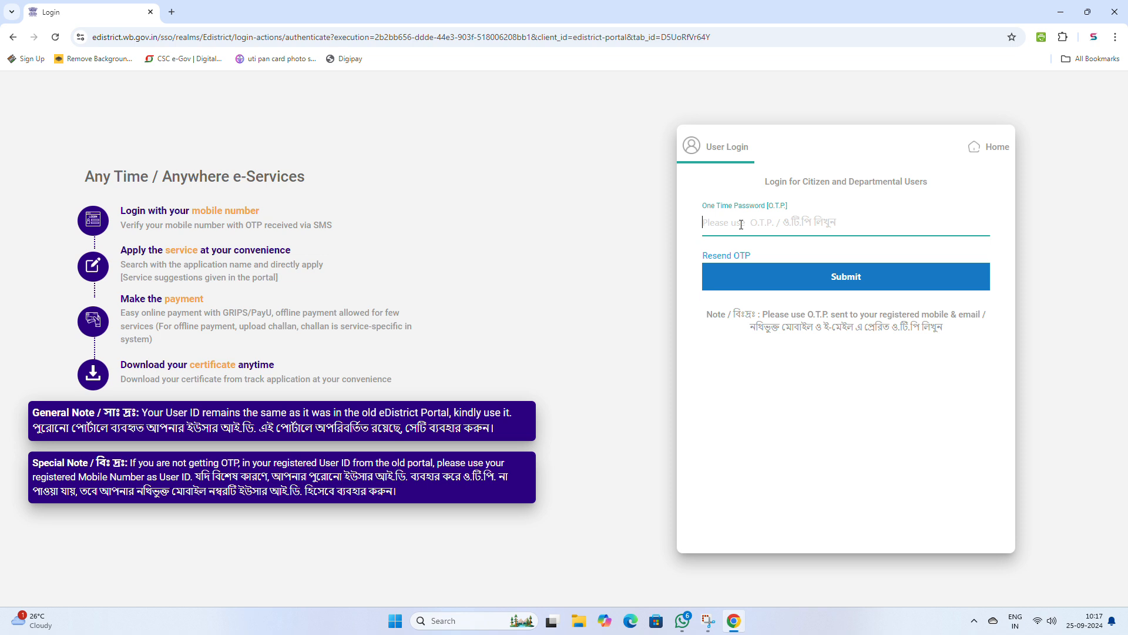
click(845, 282)
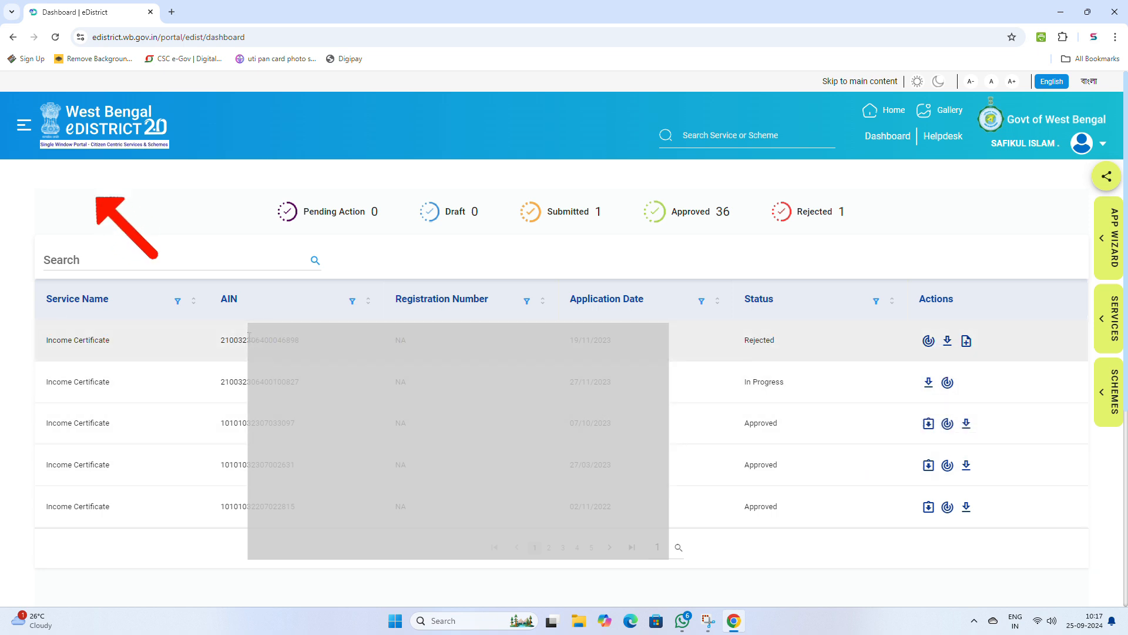
Step: Go through Services, filtered to Certificates, to the Income Certificate service
click(23, 127)
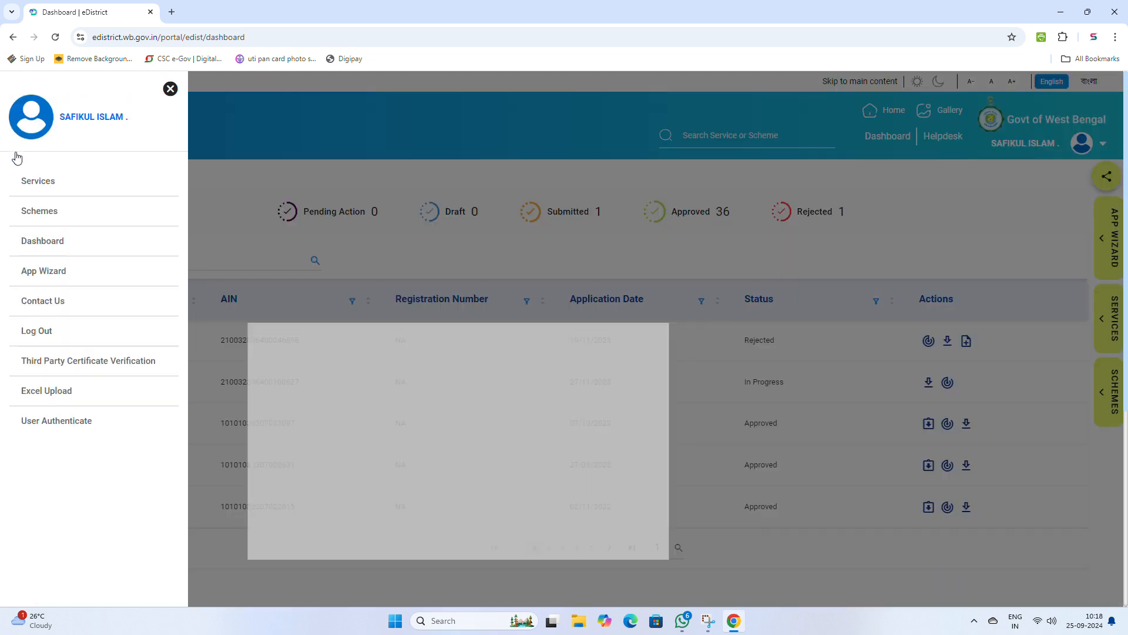
click(40, 182)
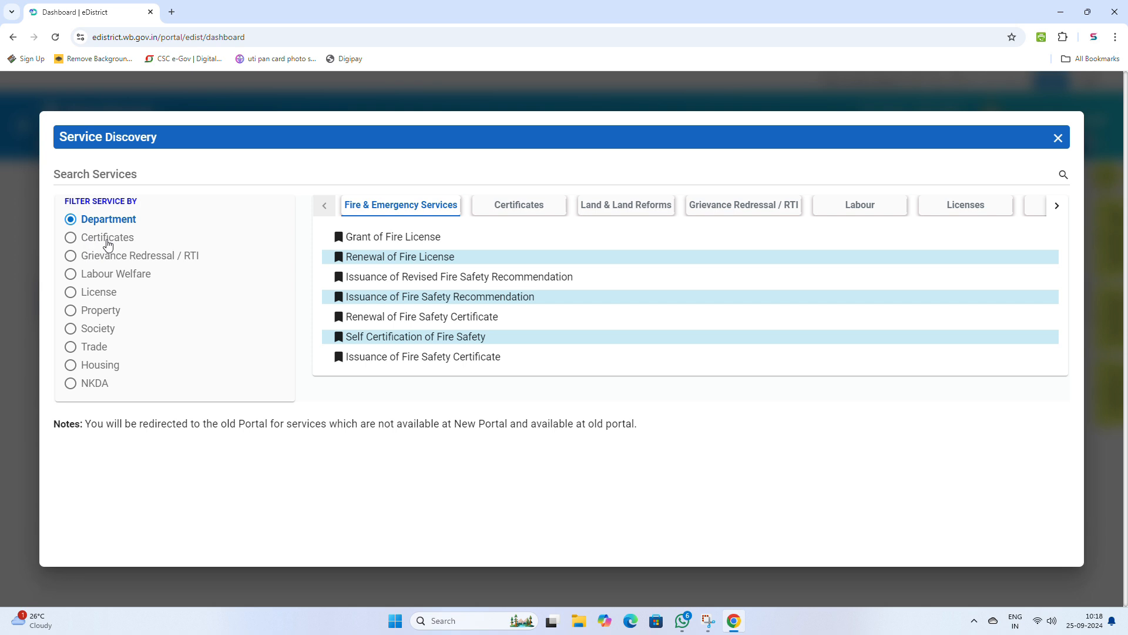
click(70, 239)
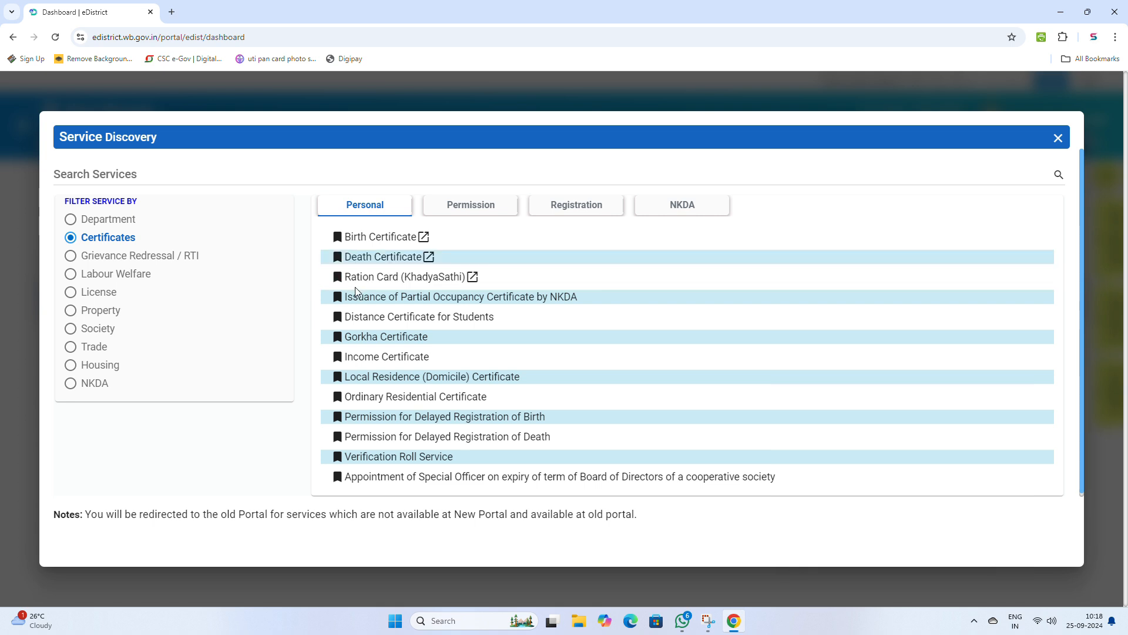
click(383, 359)
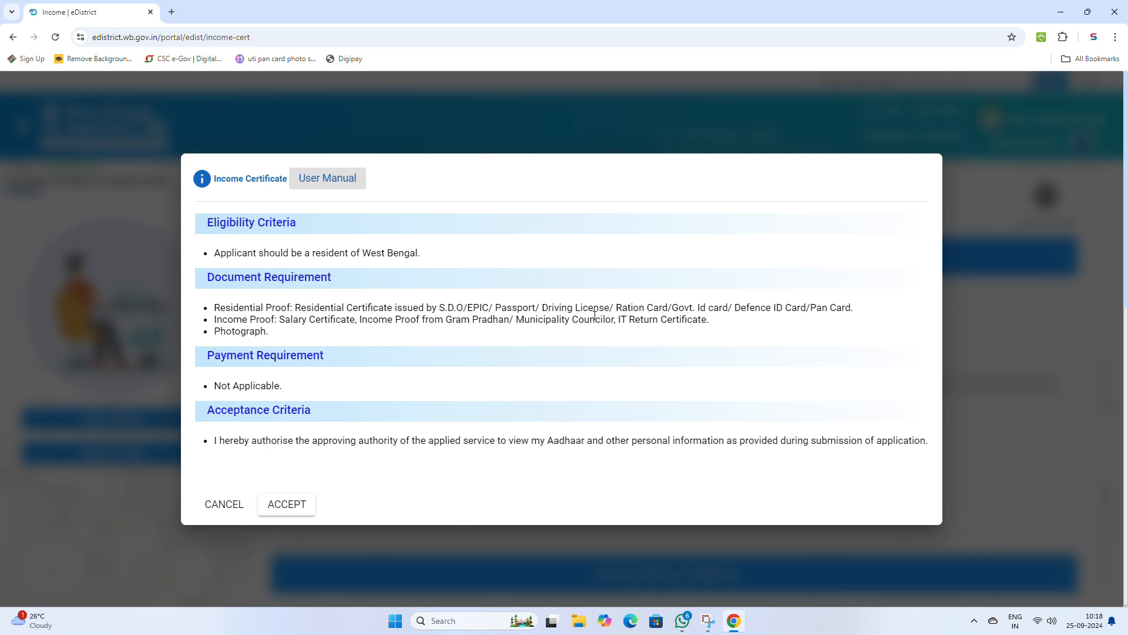
Step: Accept the terms, set salutation Mr., and move through the name fields
click(288, 506)
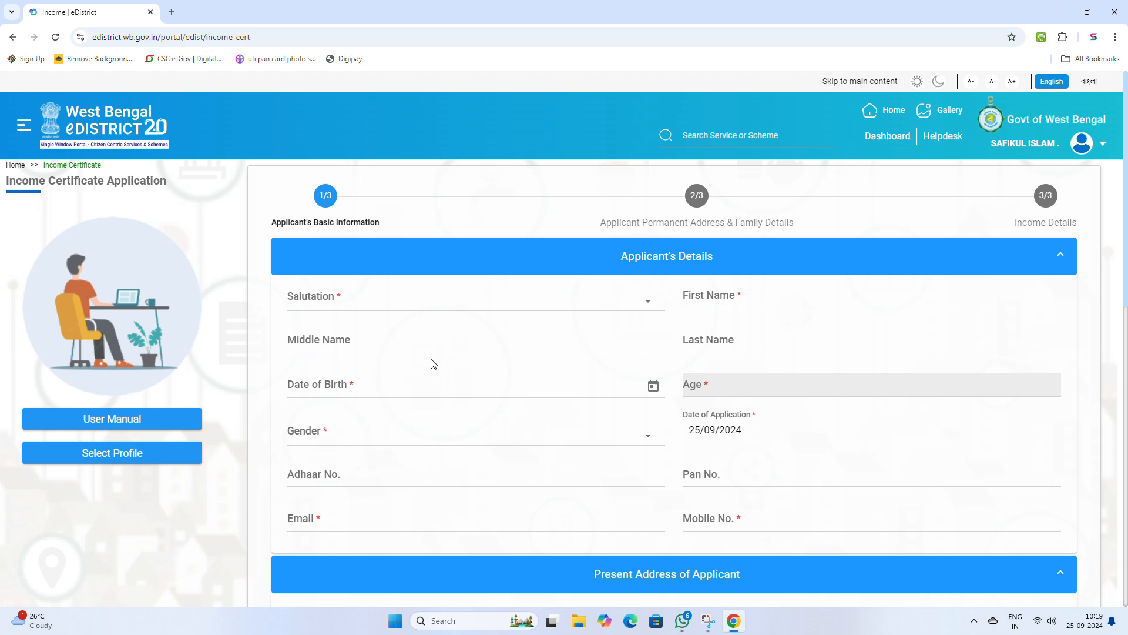
scroll(435, 362, down, 6)
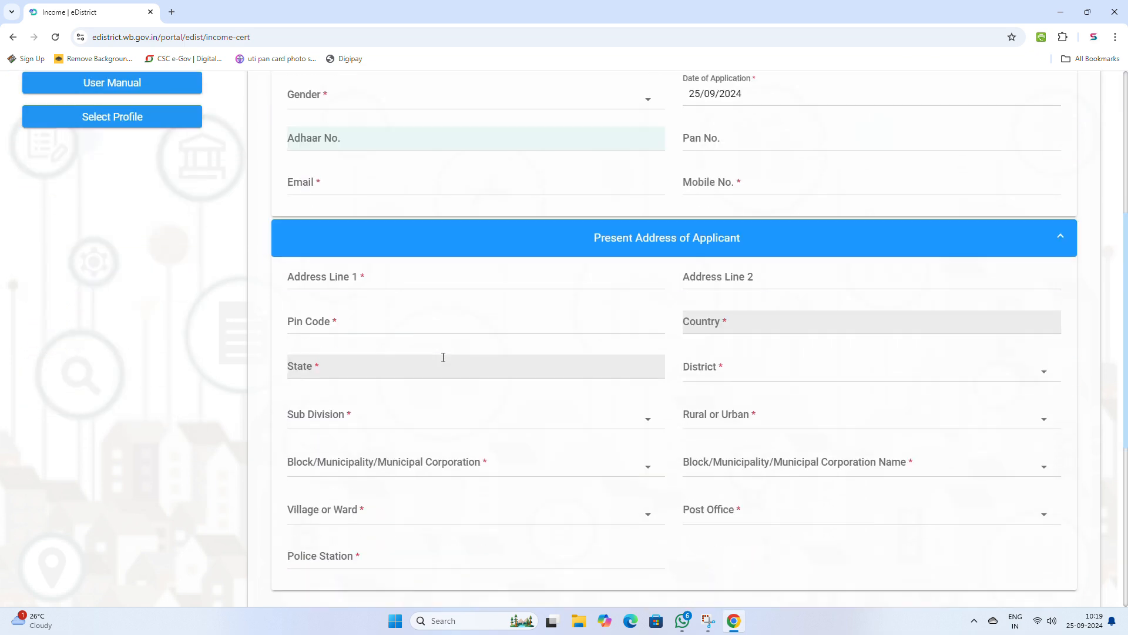
scroll(443, 356, down, 4)
scroll(444, 356, up, 5)
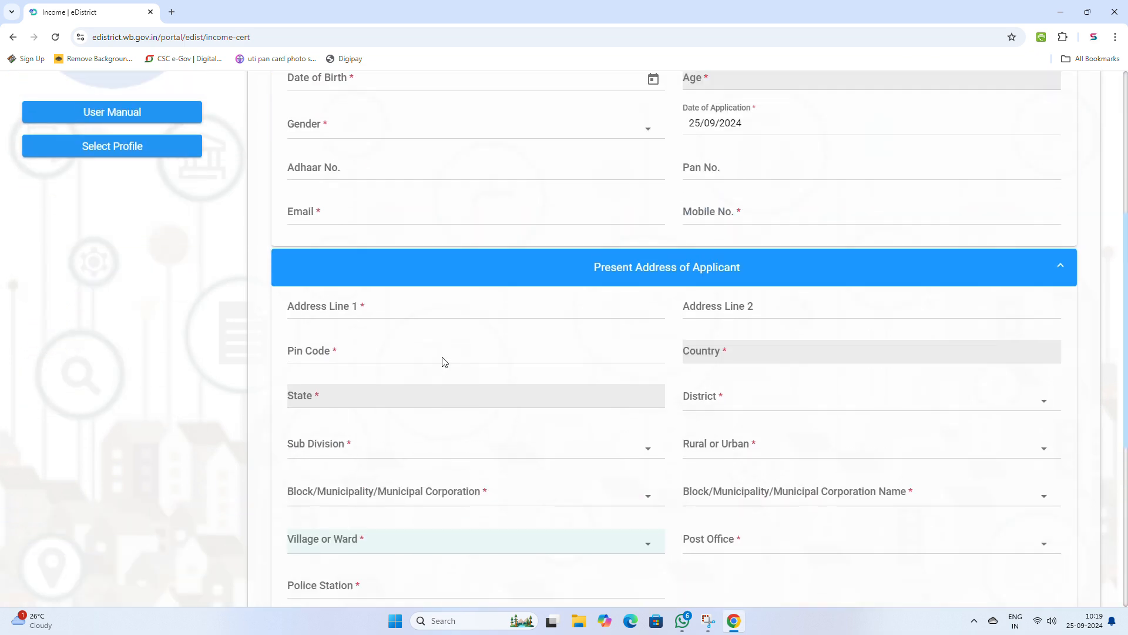
scroll(443, 361, up, 5)
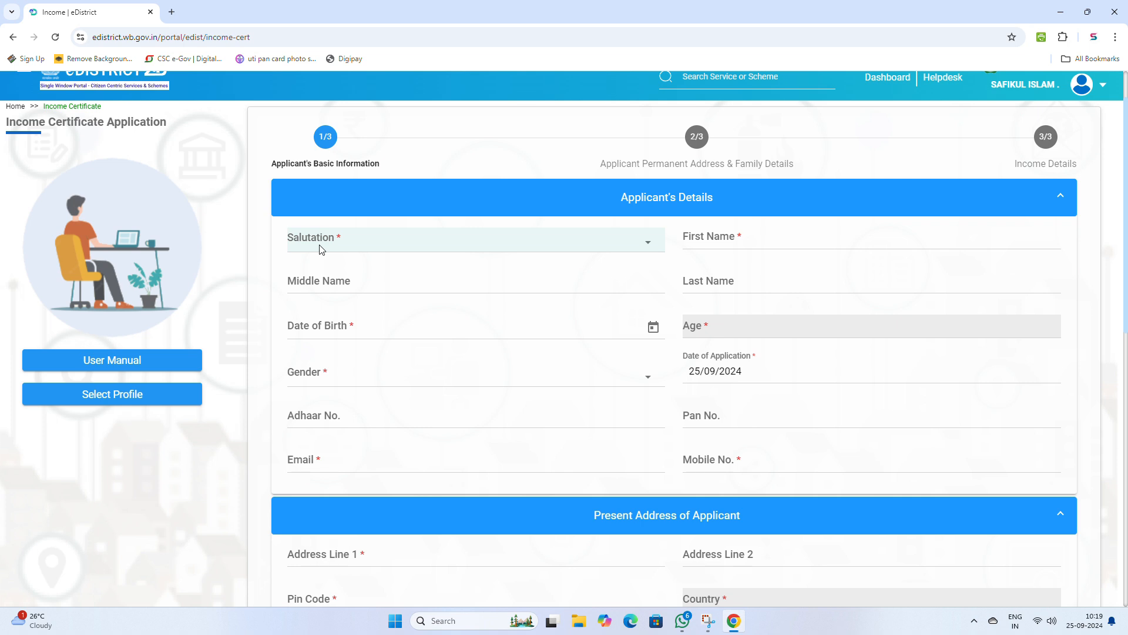
click(321, 249)
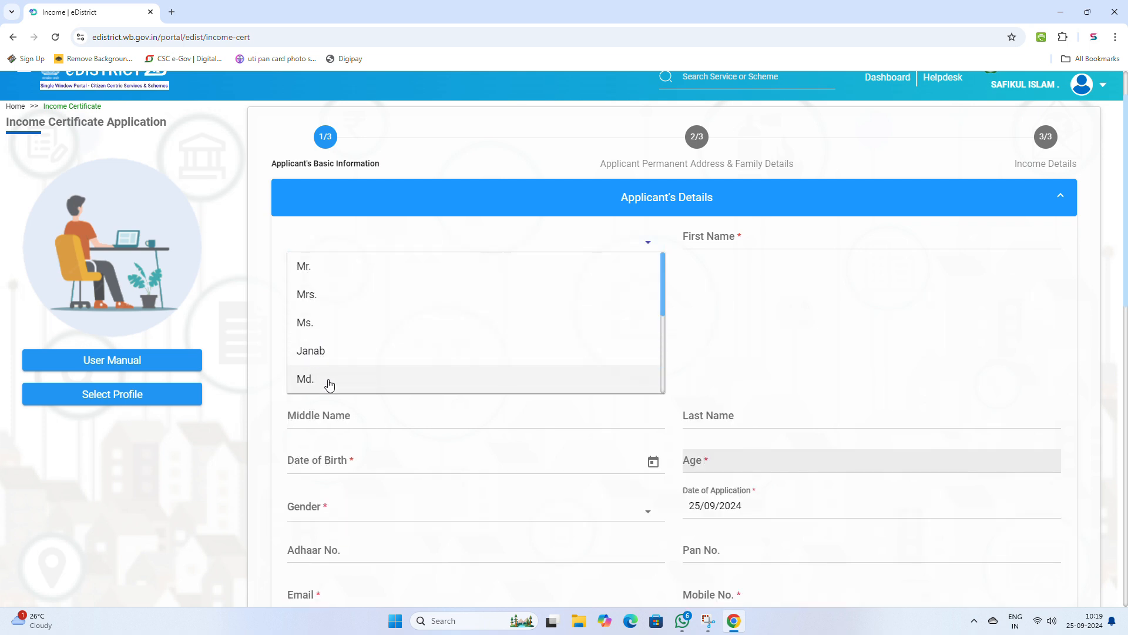
click(307, 268)
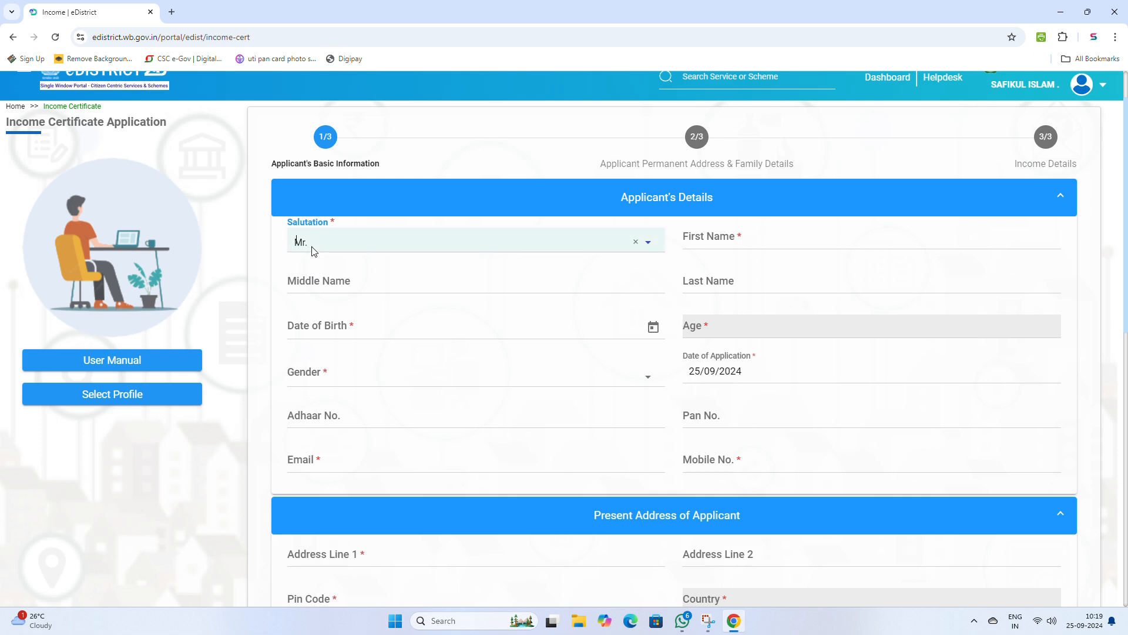
click(707, 236)
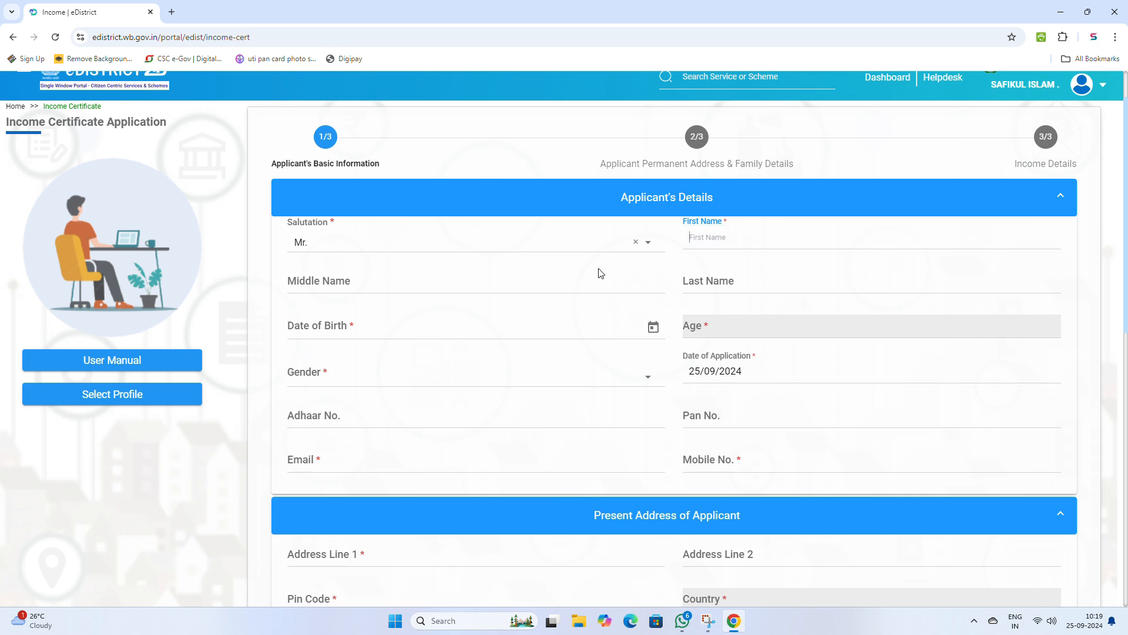
click(323, 288)
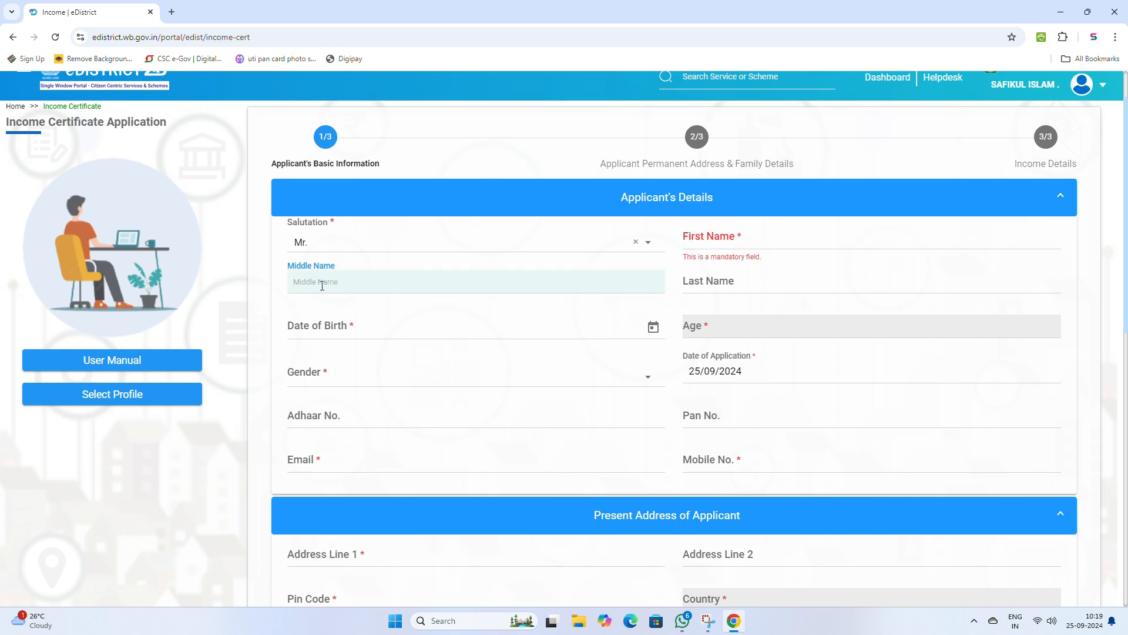
click(702, 283)
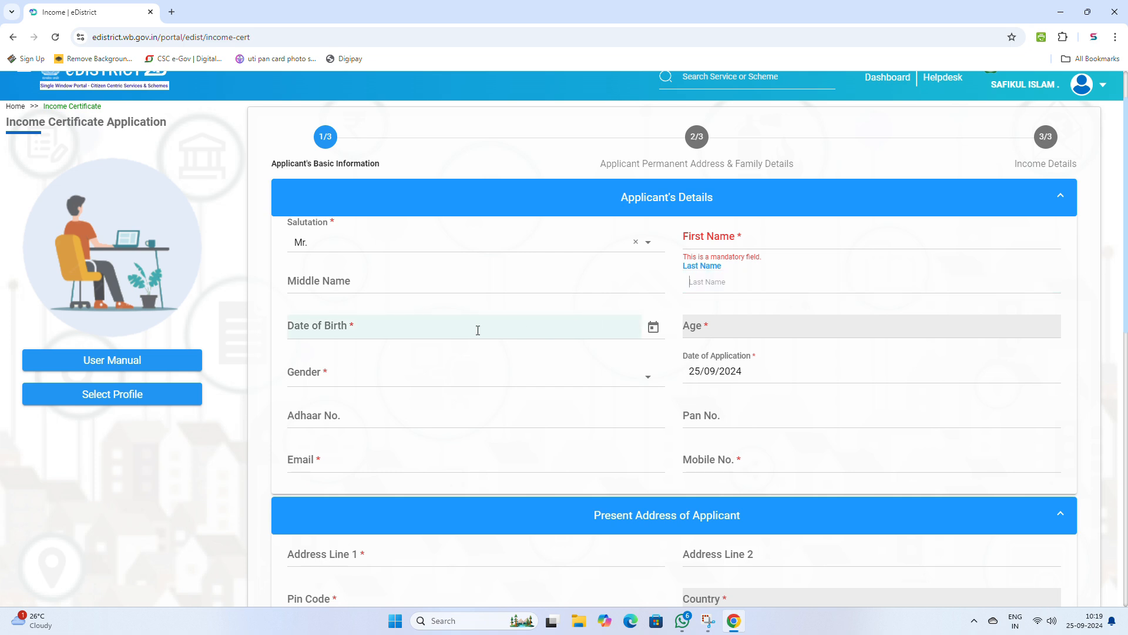
click(330, 331)
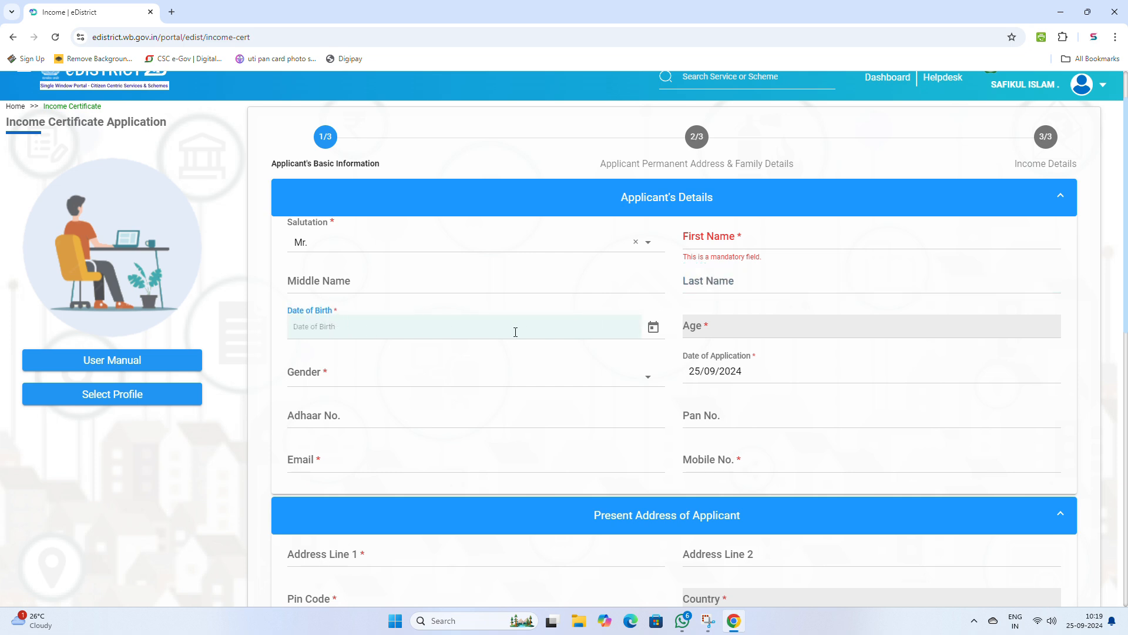
Step: Set date of birth to 01/01/1981 and gender to Male
click(653, 327)
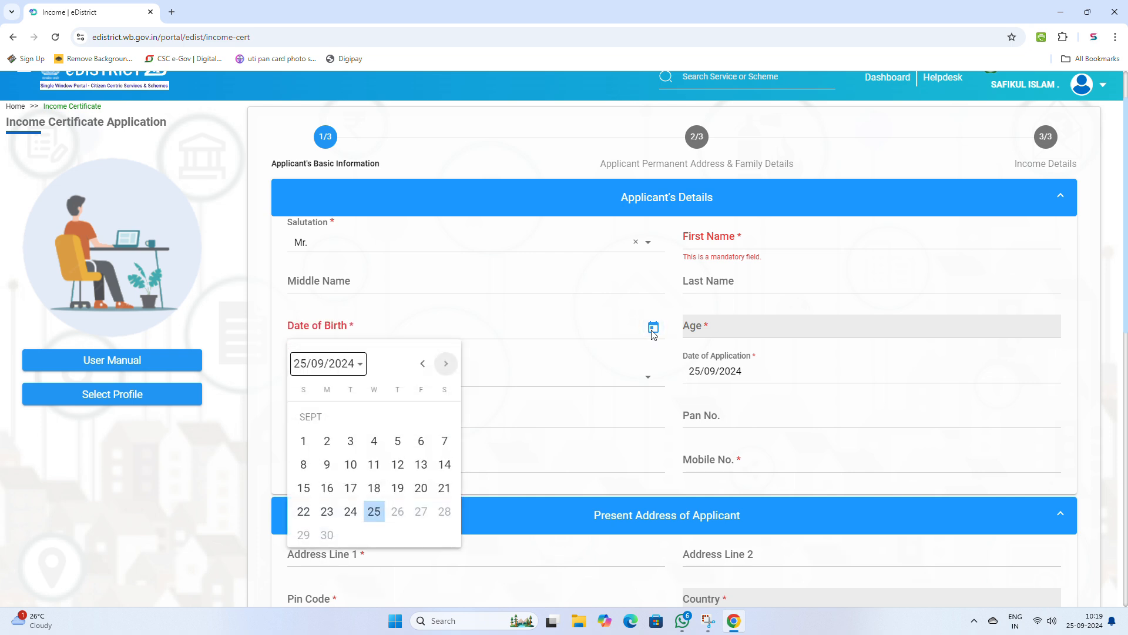
click(342, 366)
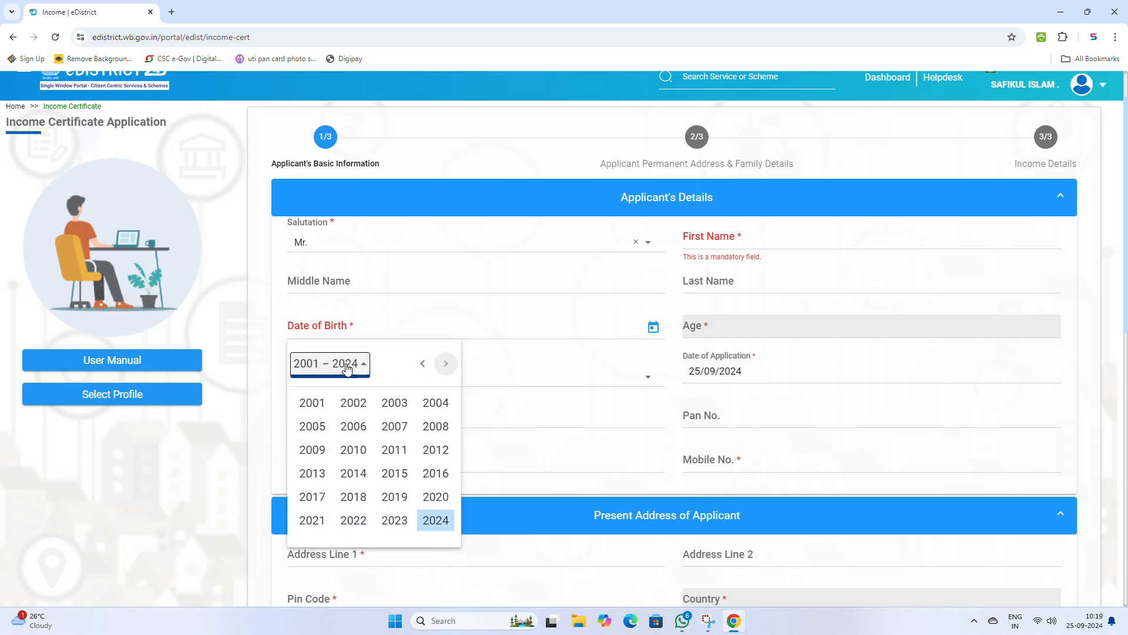
click(423, 363)
scroll(433, 396, down, 1)
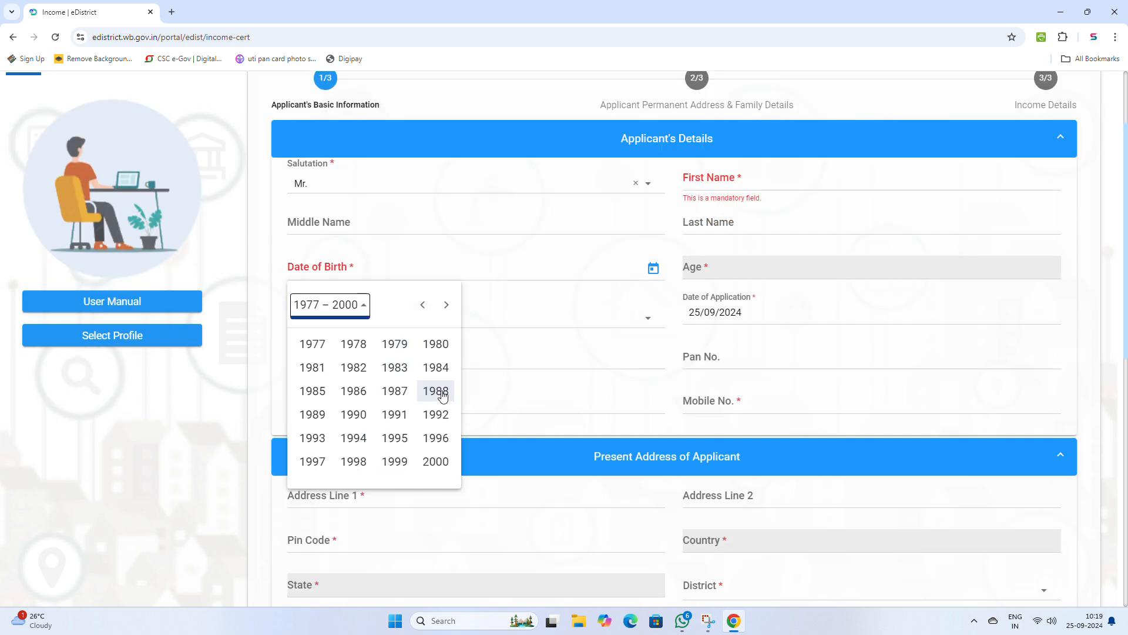
click(313, 368)
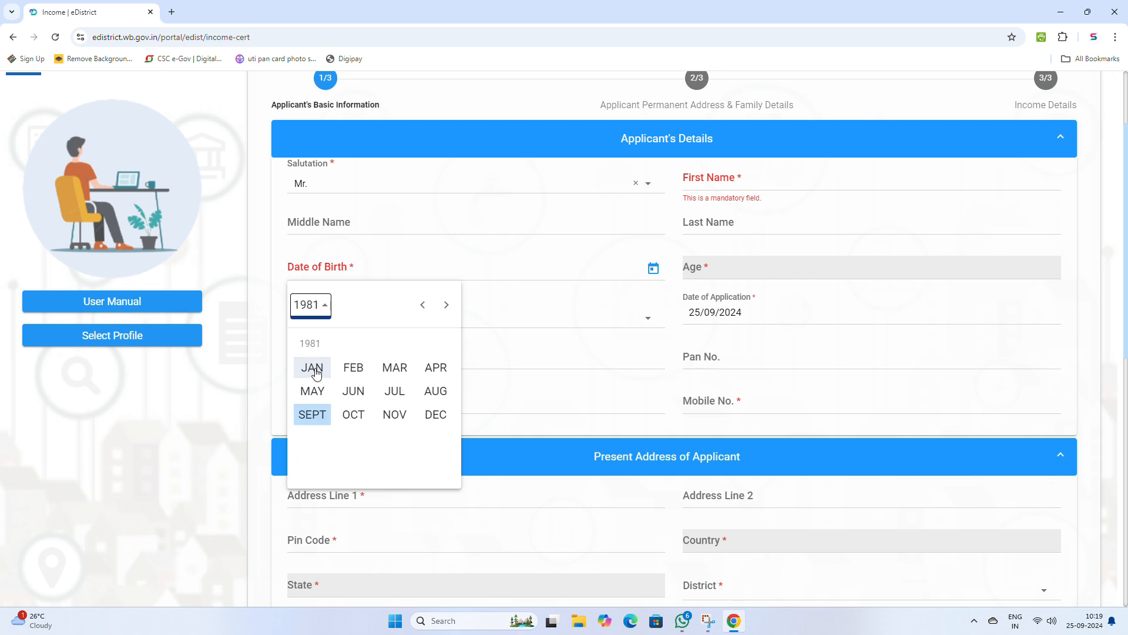
click(318, 377)
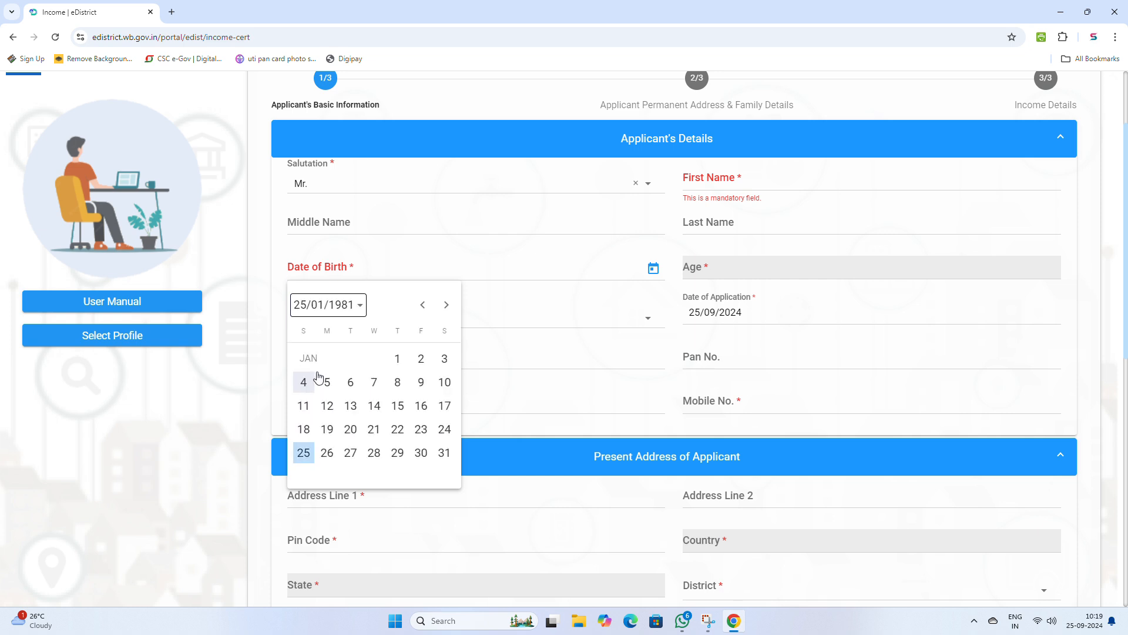
click(398, 360)
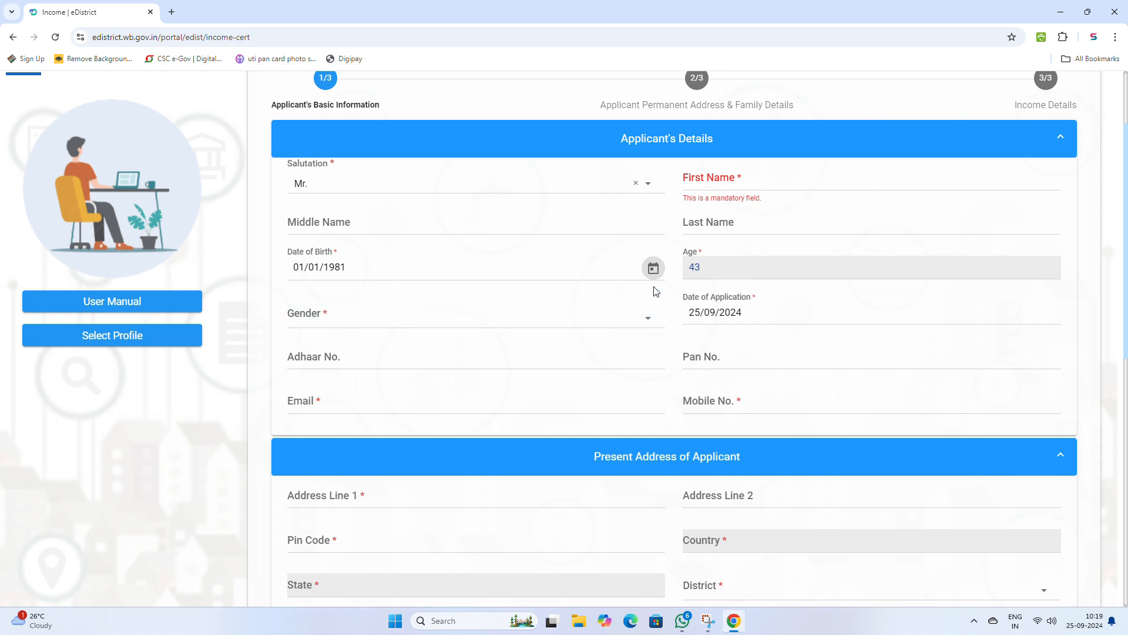
click(353, 317)
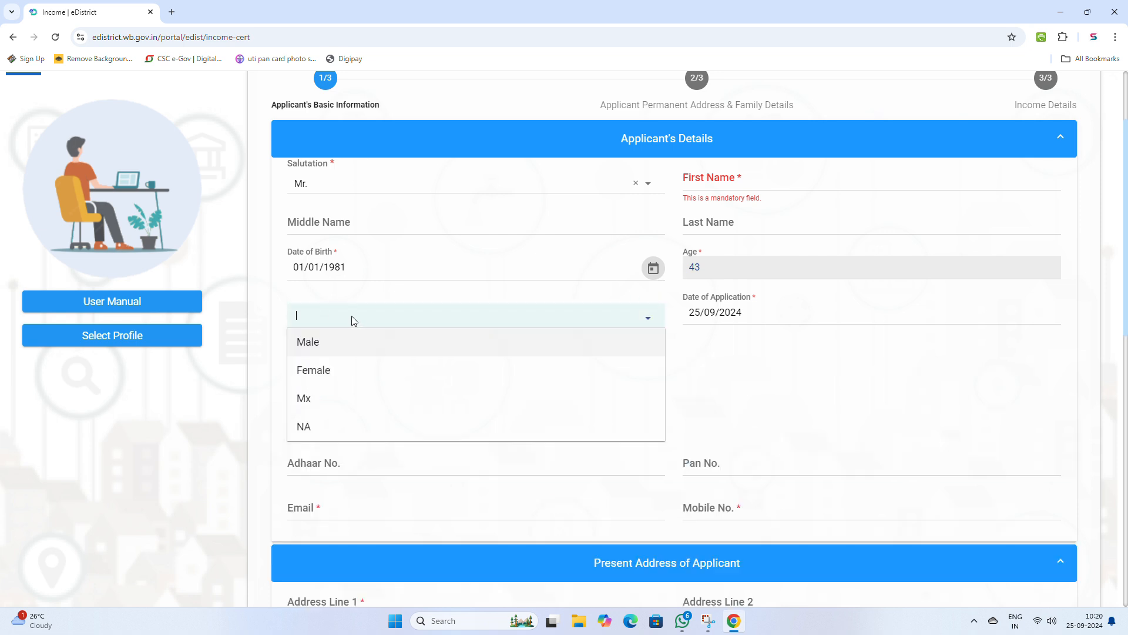
click(315, 343)
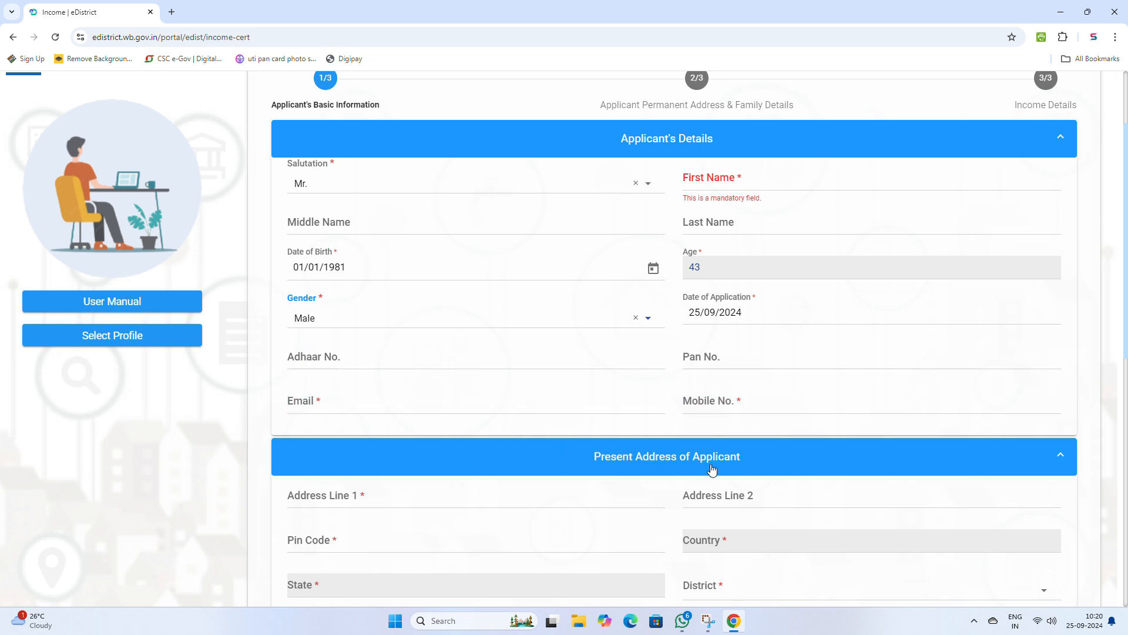
Step: Enter the present address pin code 733128
scroll(673, 472, down, 2)
scroll(673, 470, down, 3)
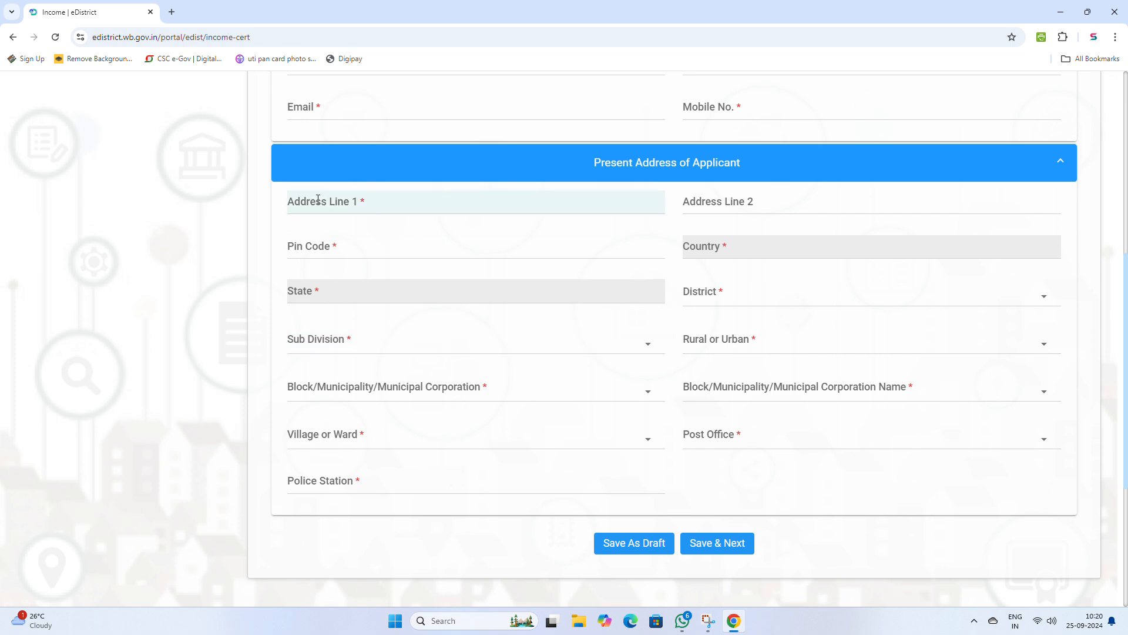
click(318, 200)
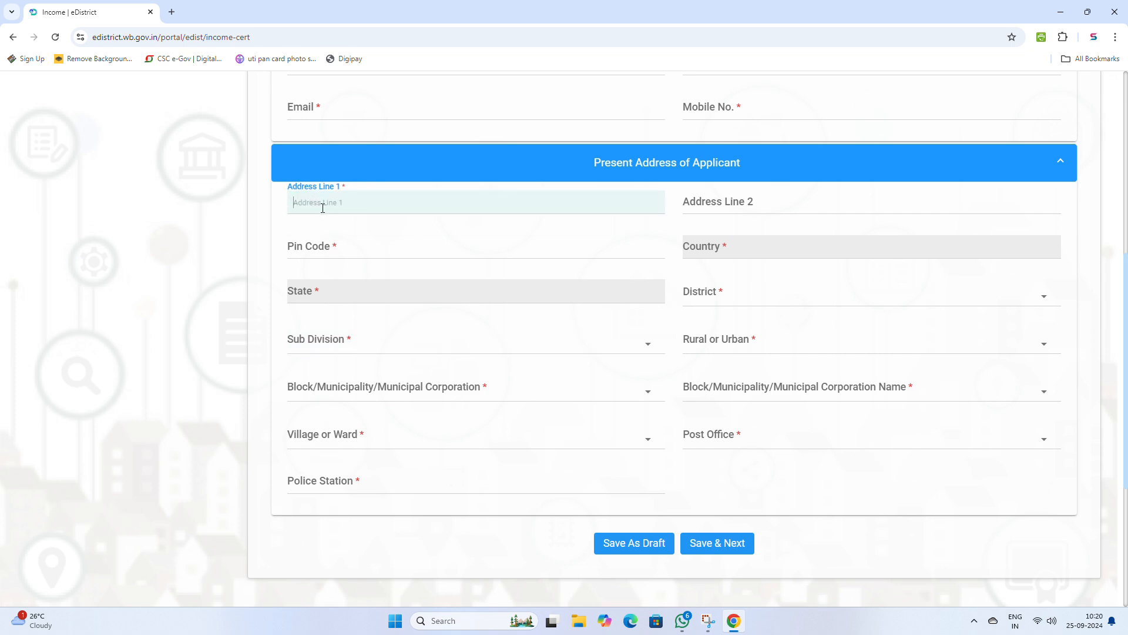
click(712, 202)
click(332, 247)
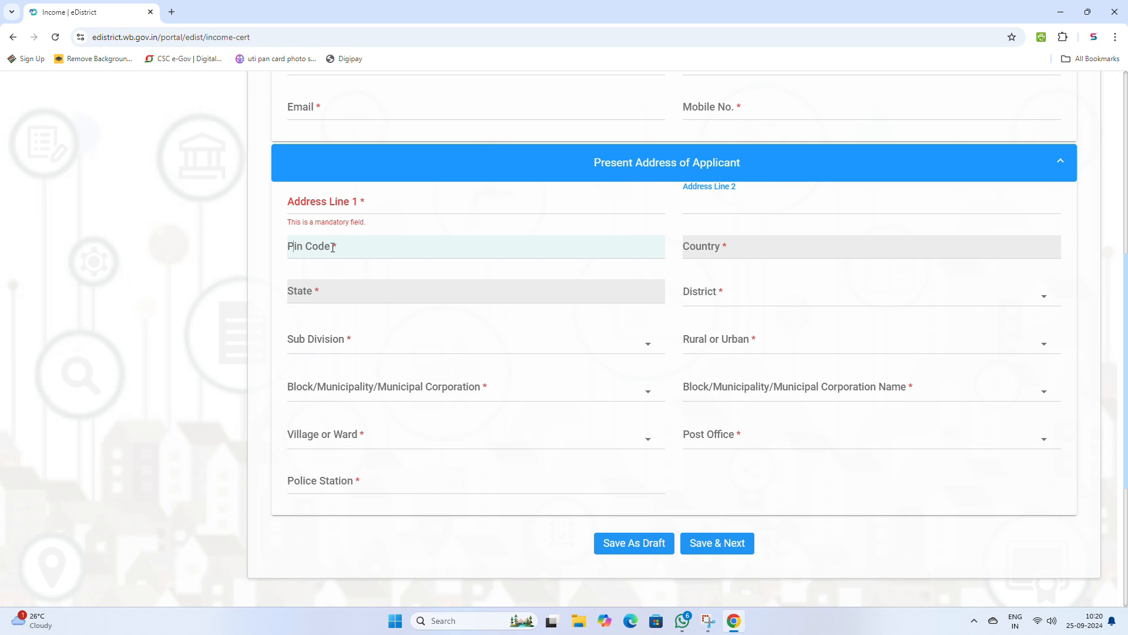
text(7331)
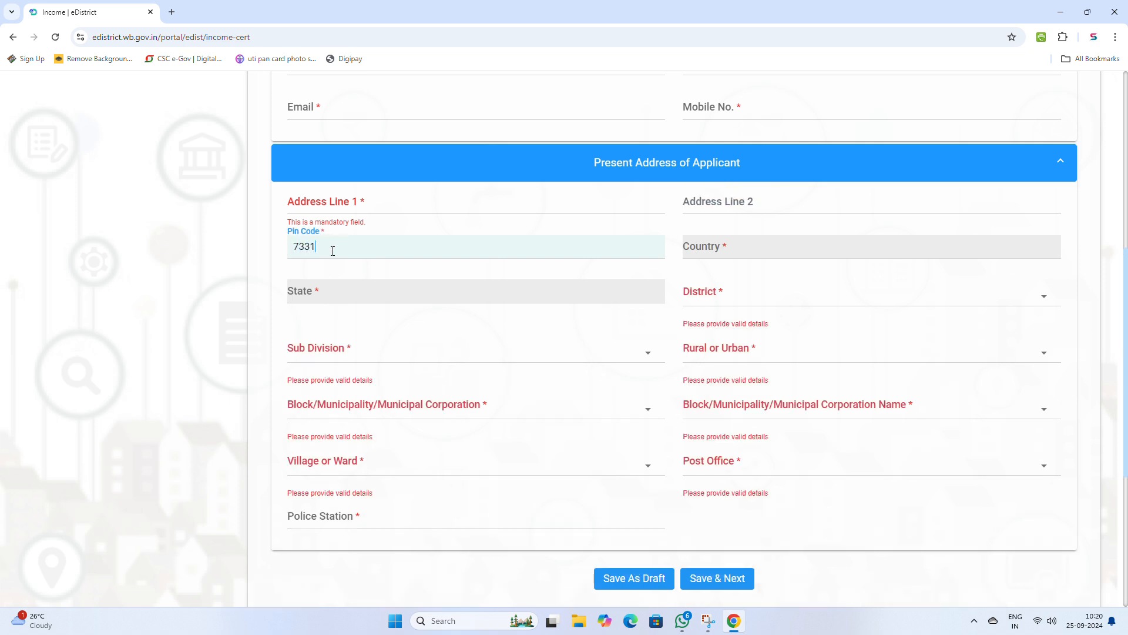
text(28)
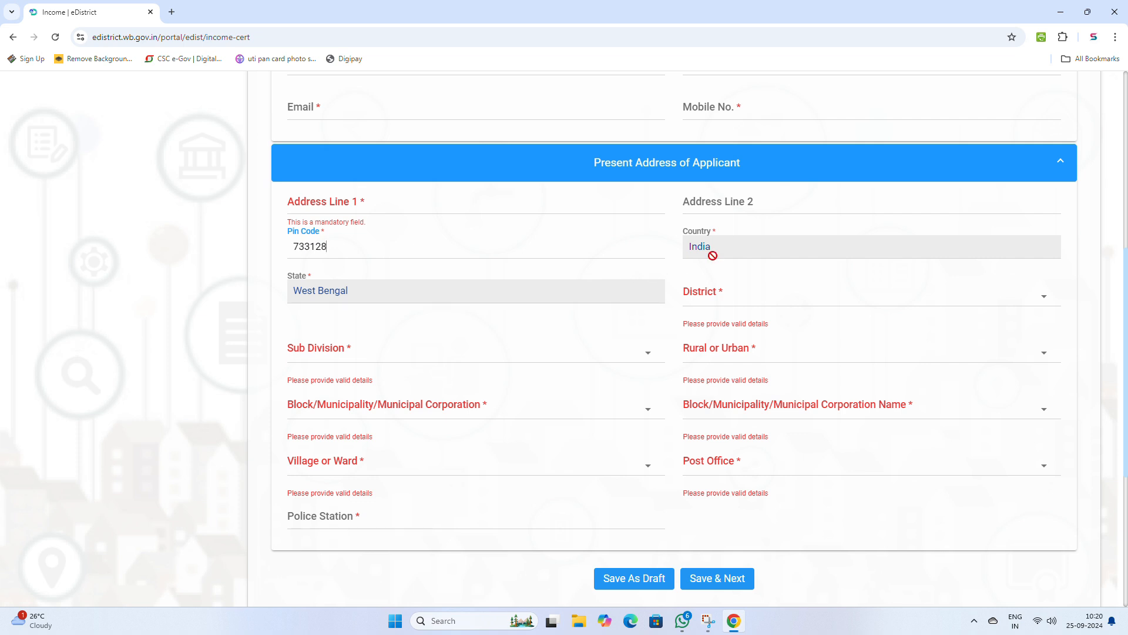
Step: Choose district Dakshin Dinajpur, sub division Gangarampur, Rural, Block type, and block Harirampur
click(717, 302)
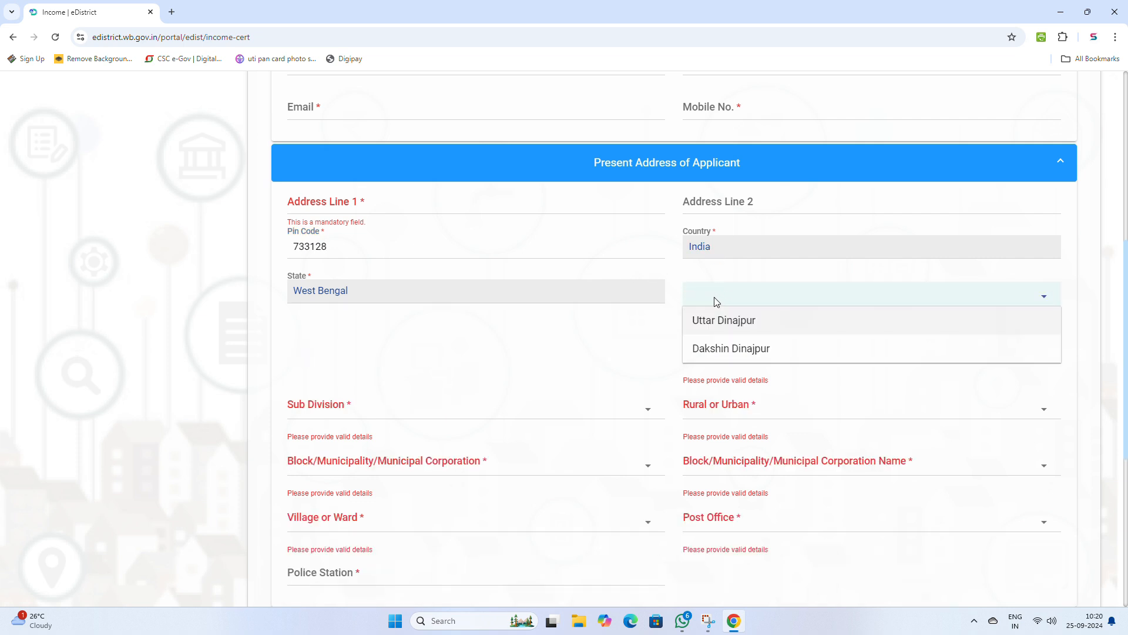
click(714, 352)
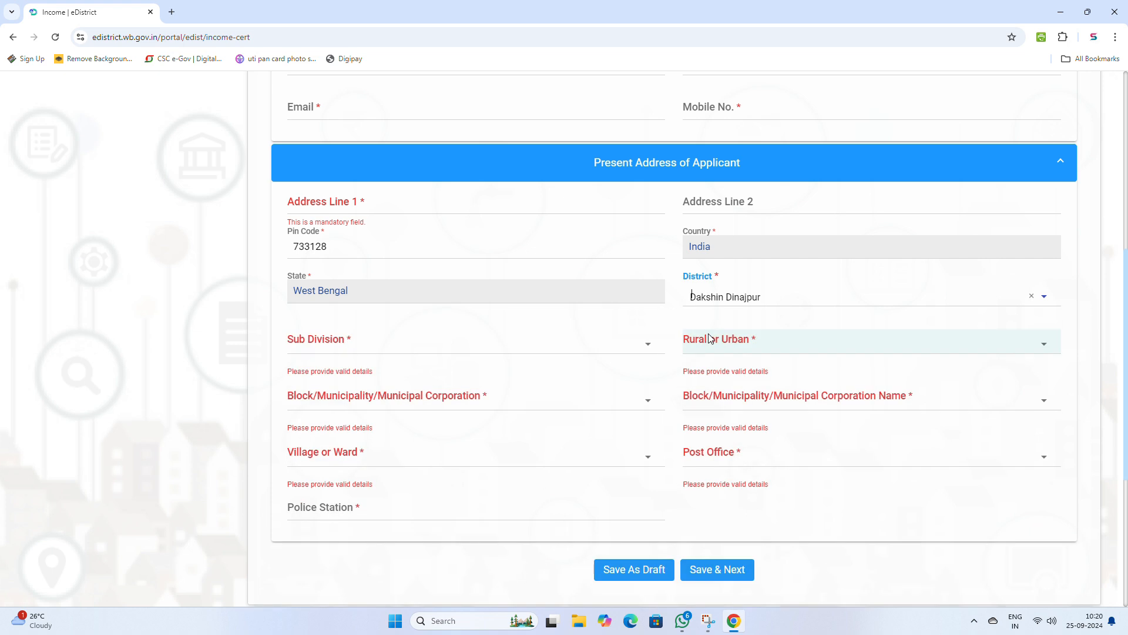
click(347, 339)
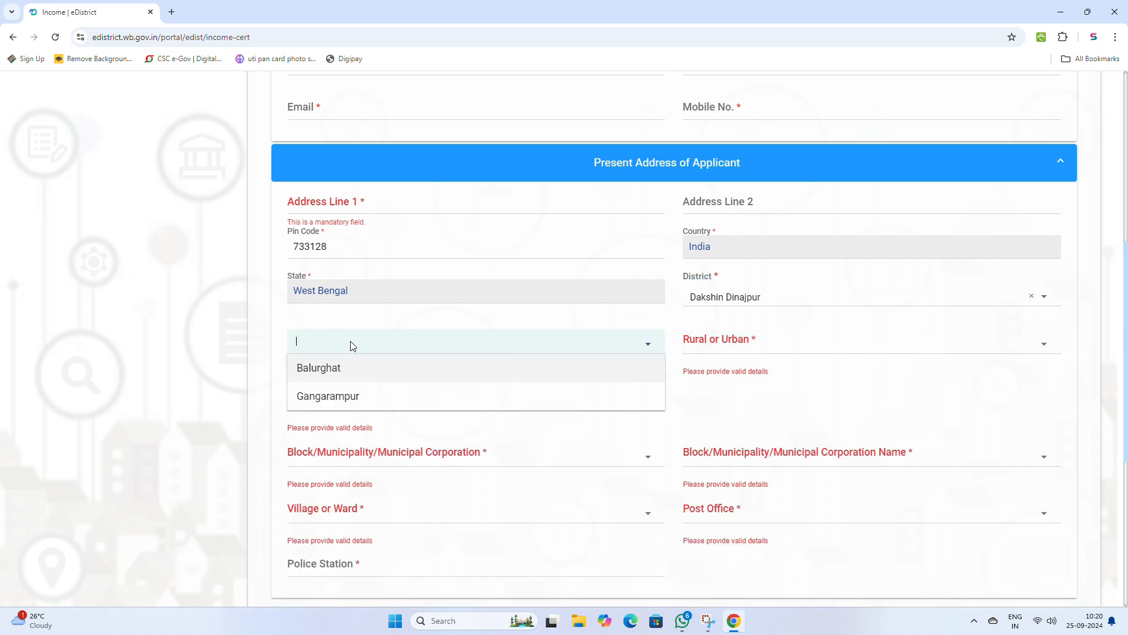
click(335, 395)
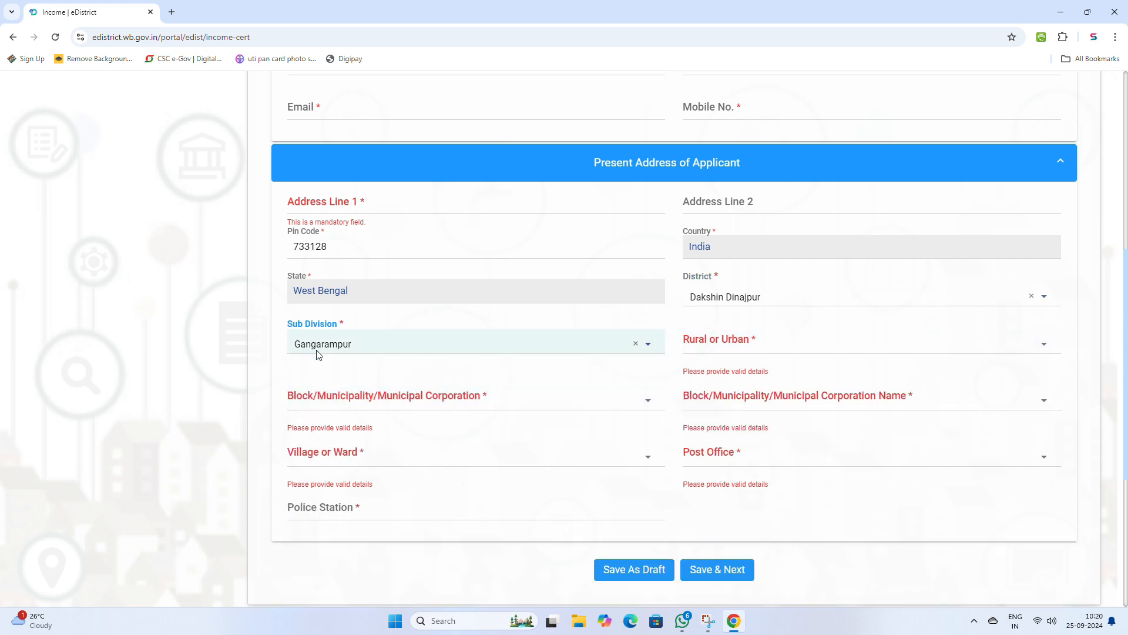
click(717, 346)
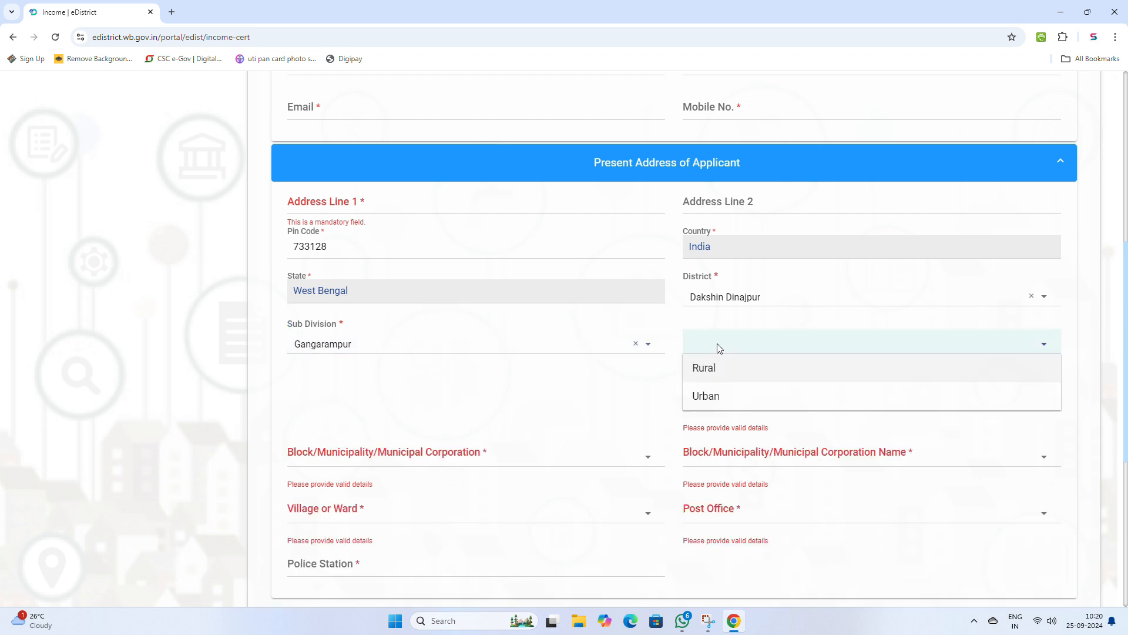
click(711, 373)
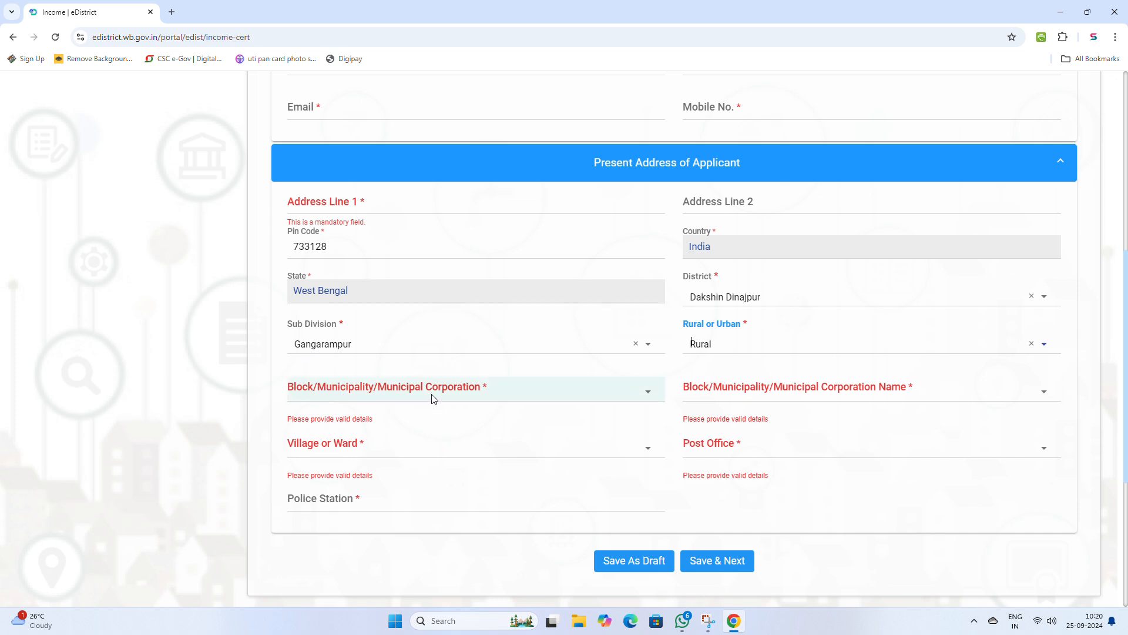
click(465, 394)
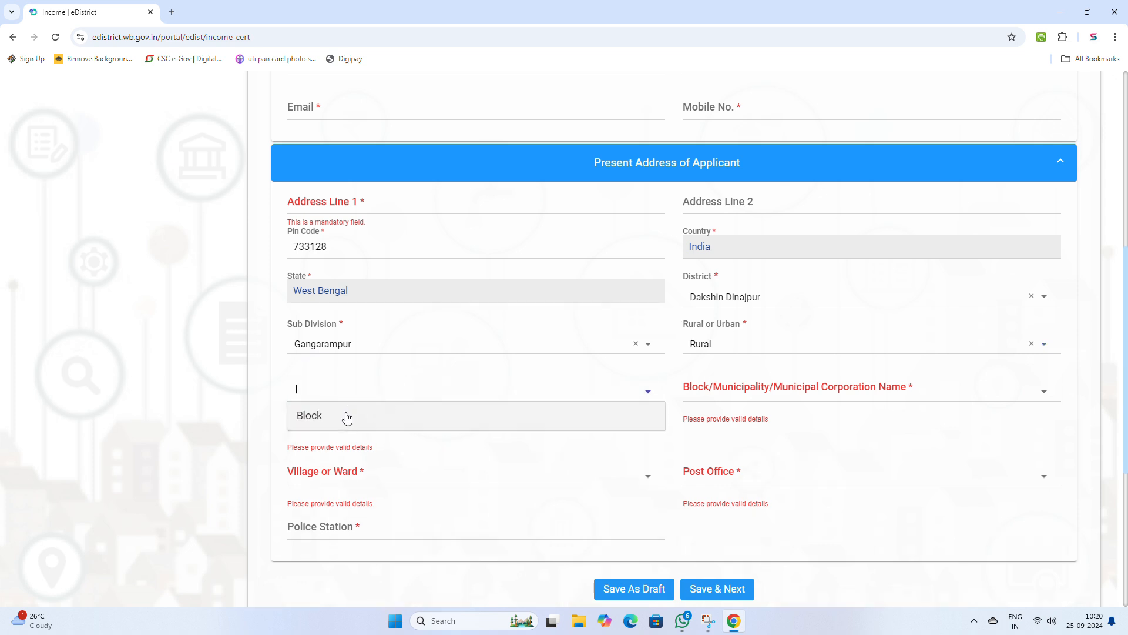
click(310, 416)
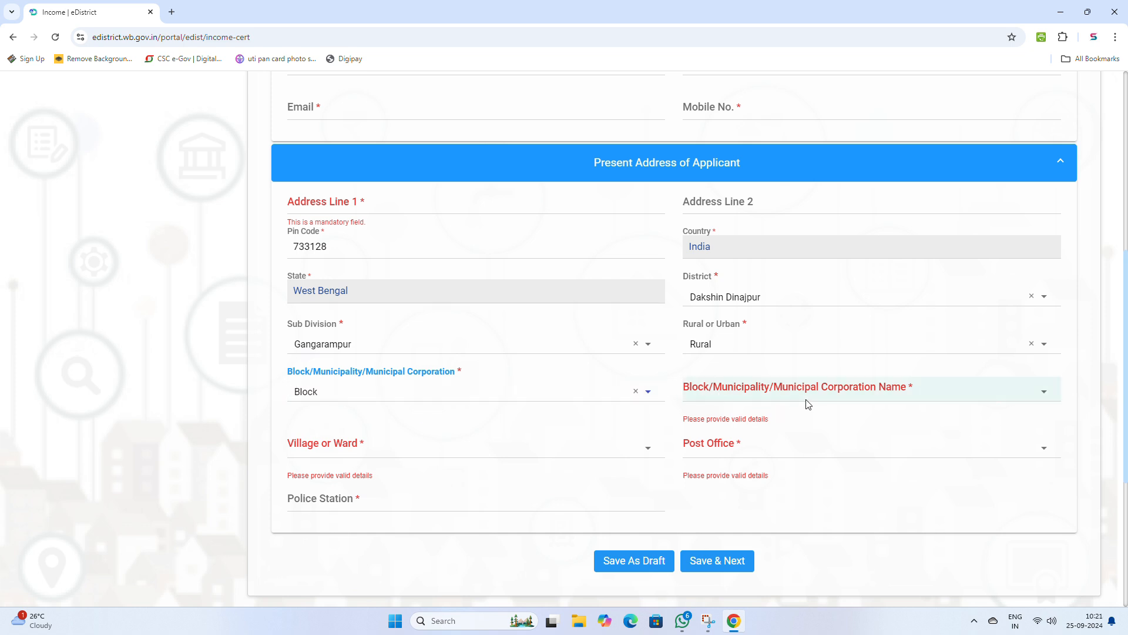
click(856, 394)
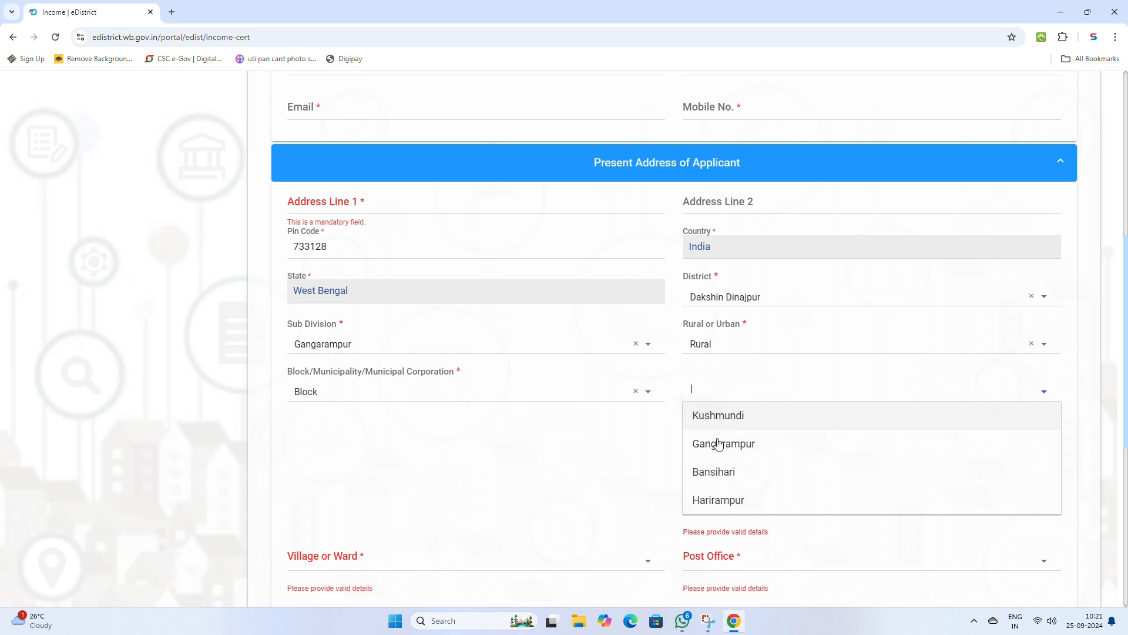
click(719, 500)
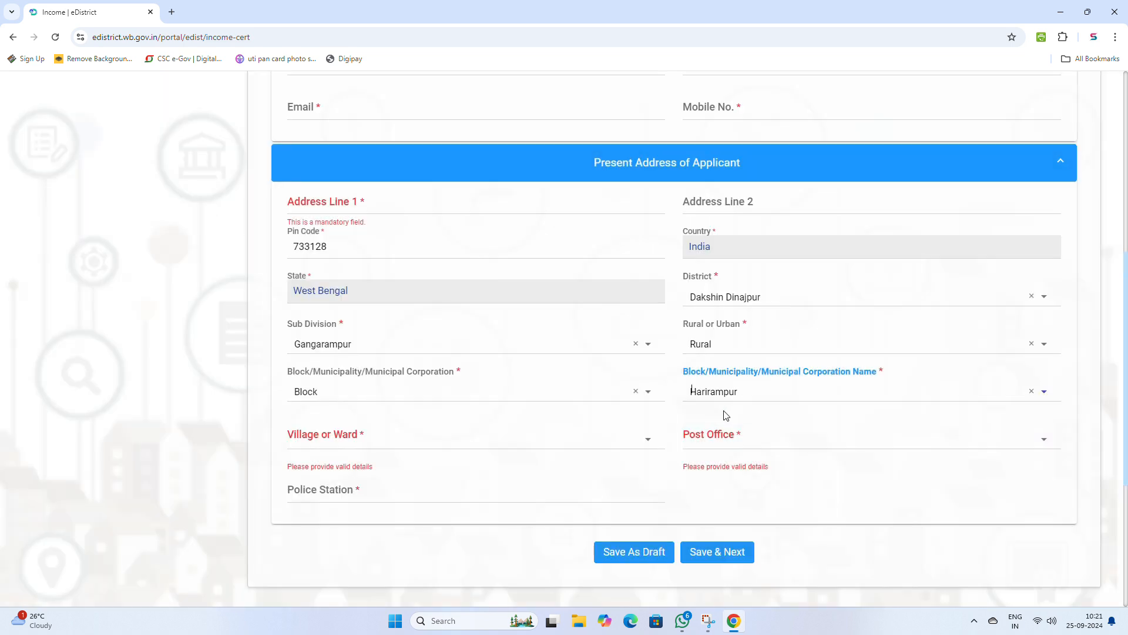
Step: Check the village and post office lists without choosing, then go to Police Station
click(364, 446)
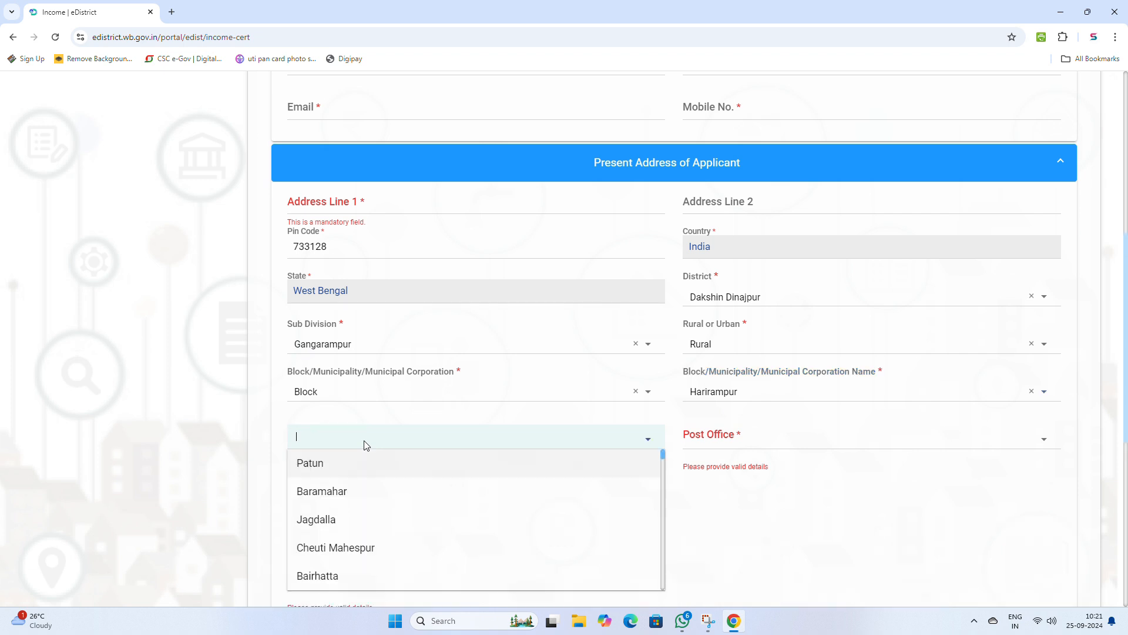
scroll(345, 476, down, 5)
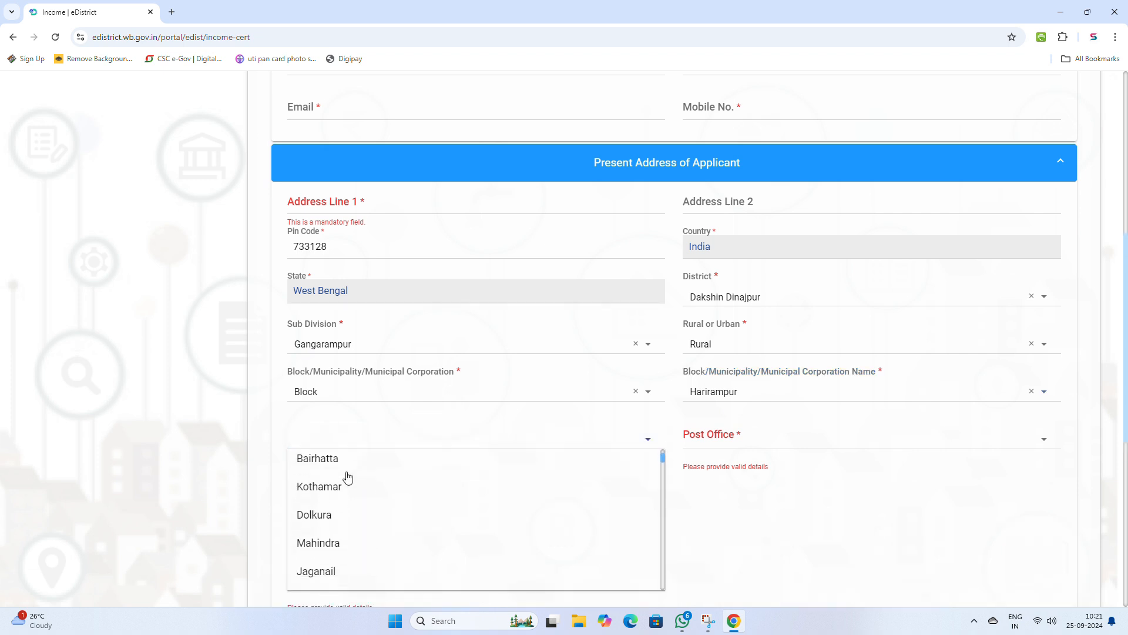
scroll(349, 477, down, 6)
scroll(351, 478, up, 7)
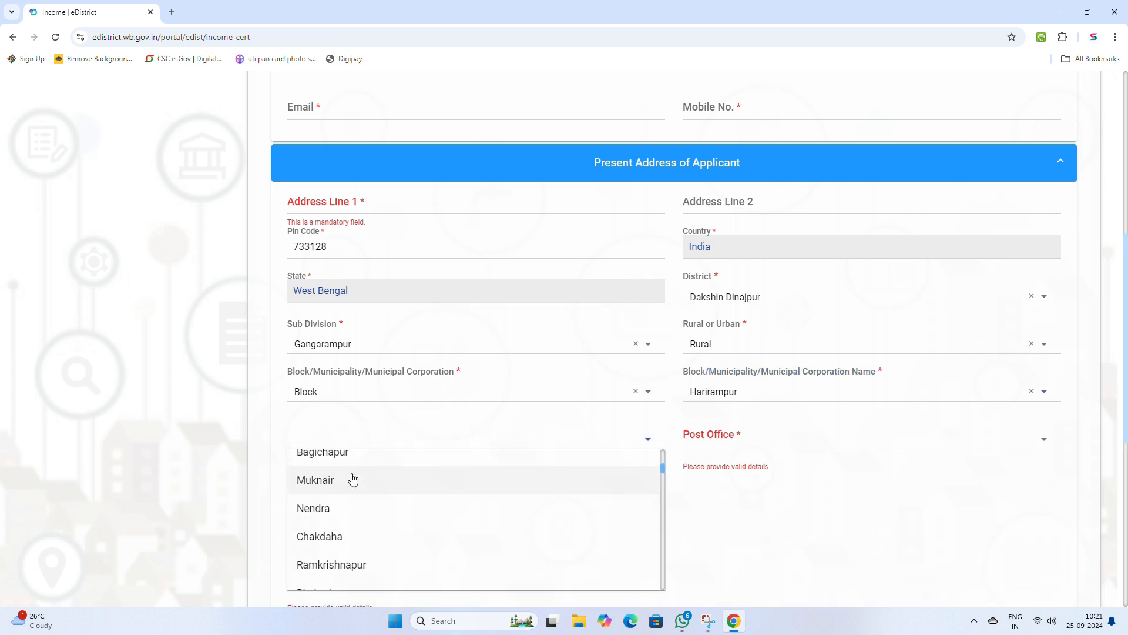
scroll(352, 479, up, 3)
click(194, 418)
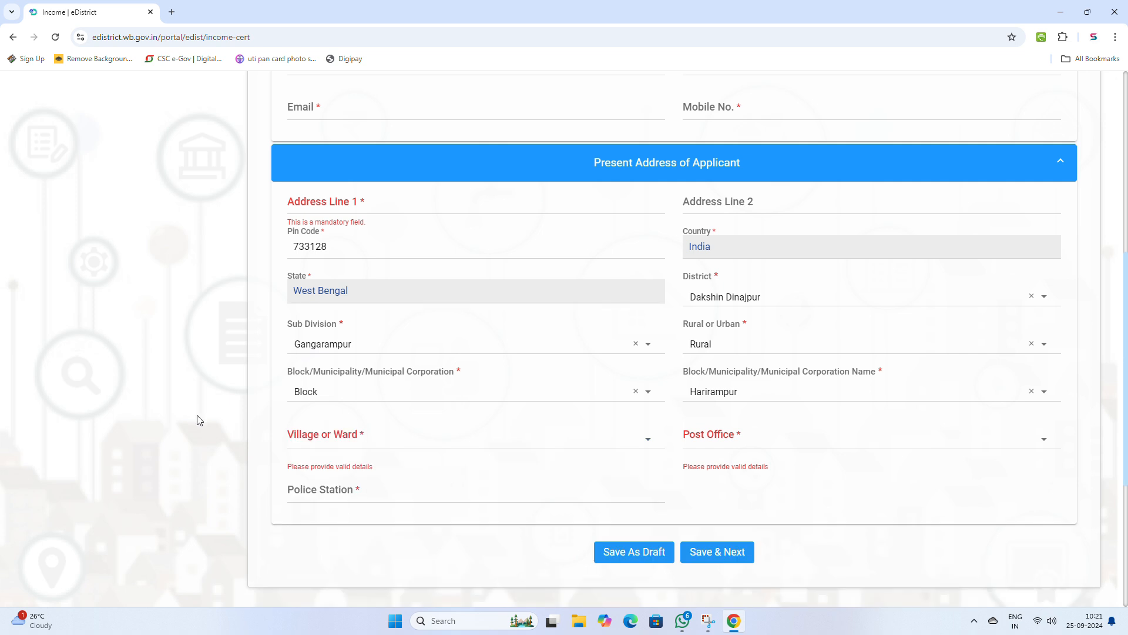
click(715, 436)
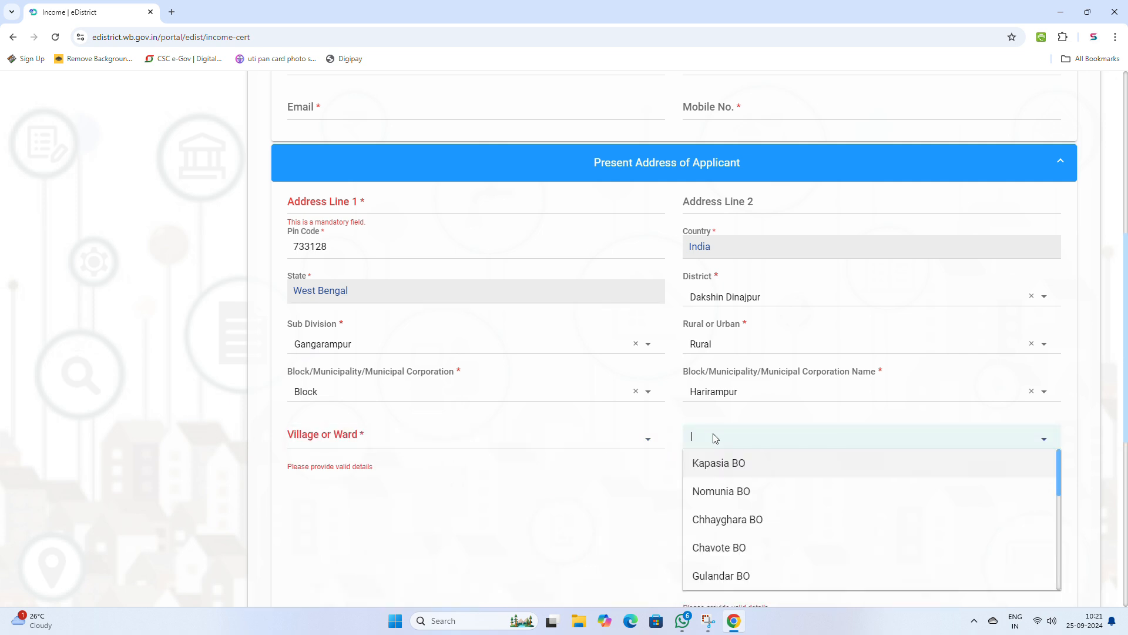
click(552, 508)
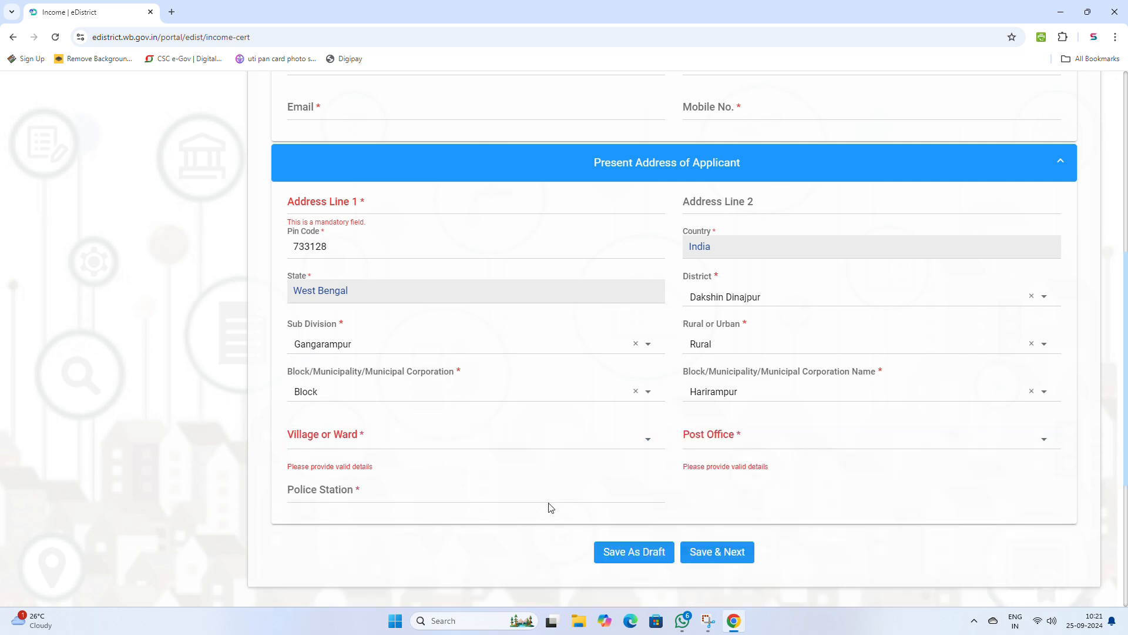
click(331, 493)
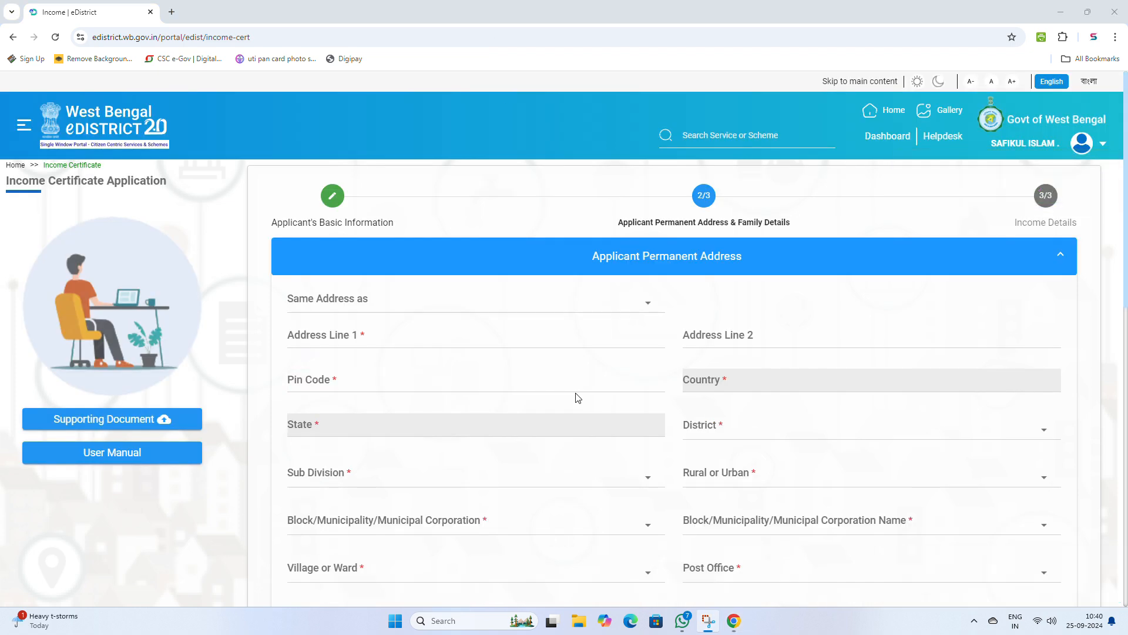
Step: Set Same Address As to Present Address, then scroll down to Family Details
scroll(577, 398, down, 8)
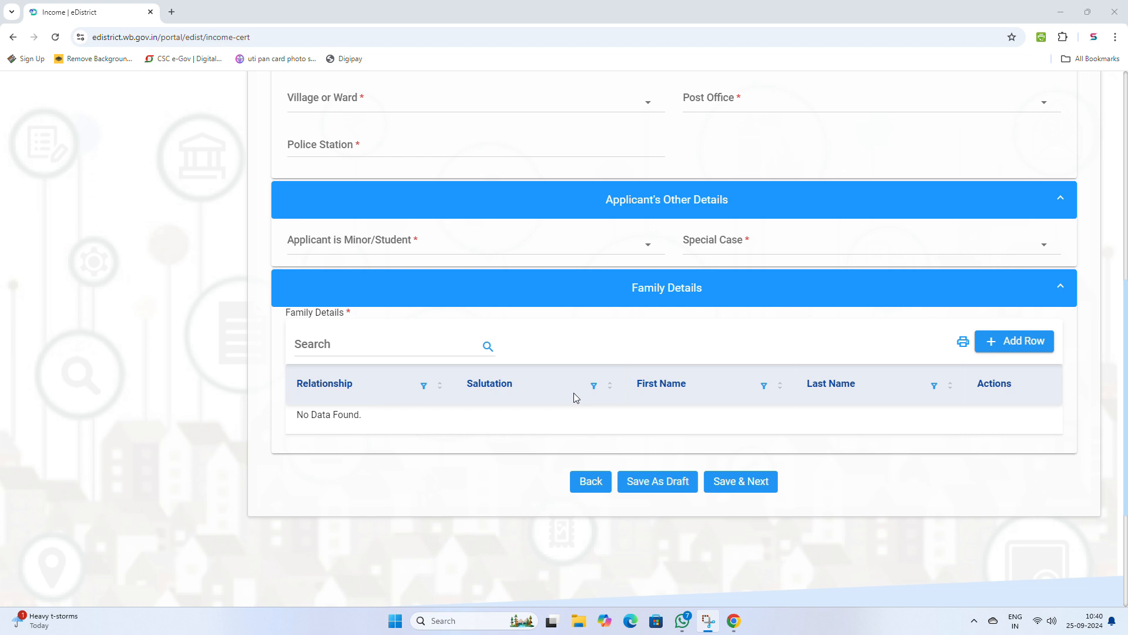
scroll(574, 398, up, 8)
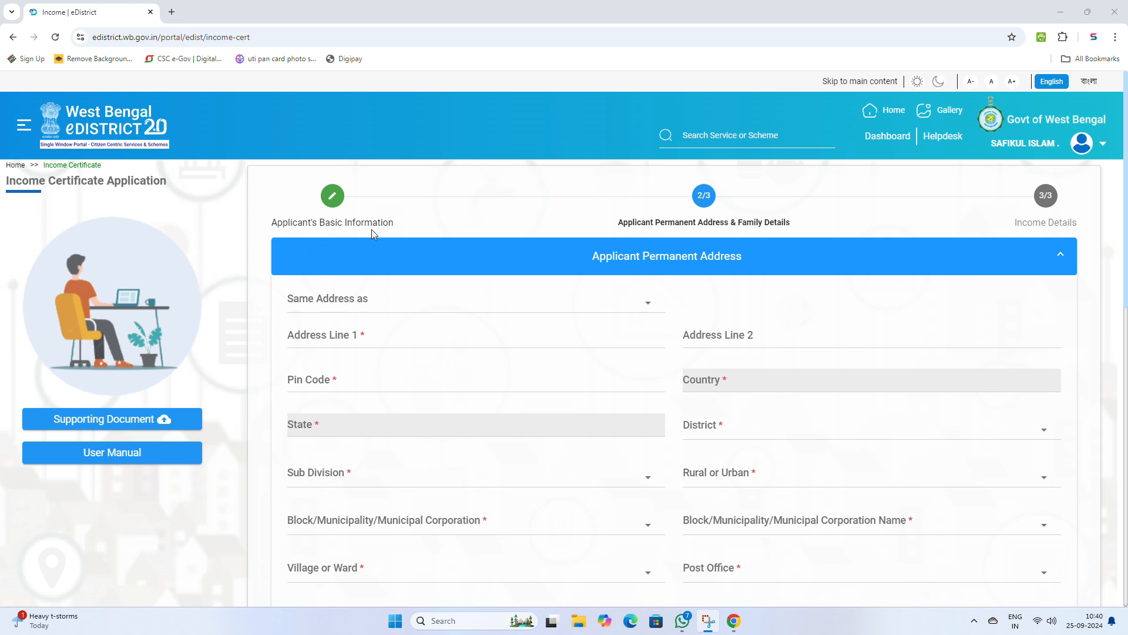
click(352, 305)
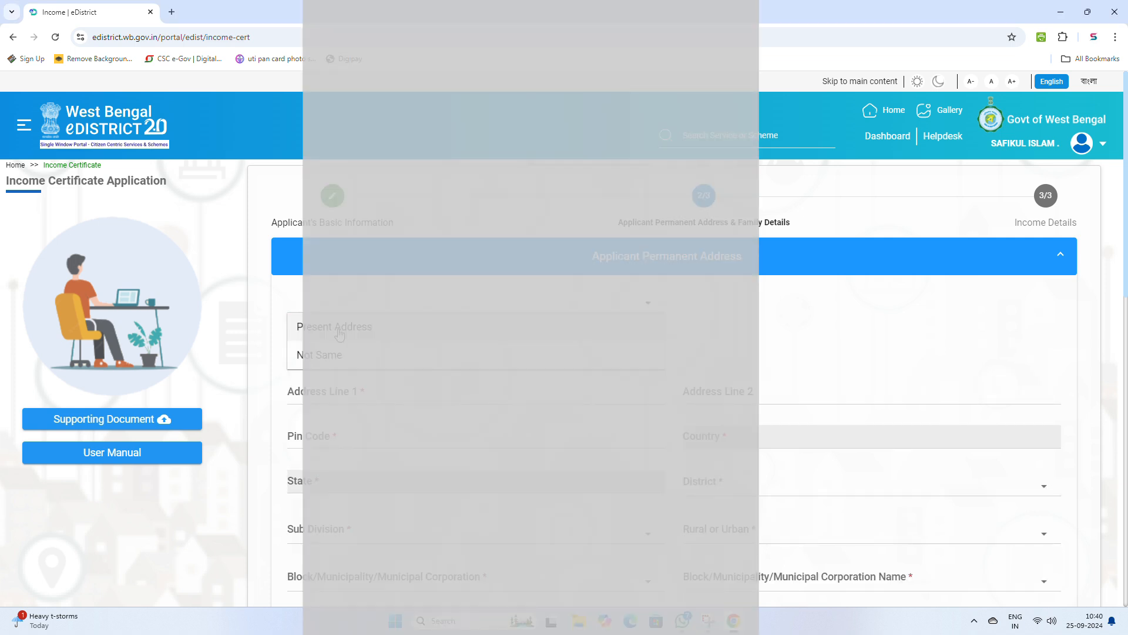
click(339, 334)
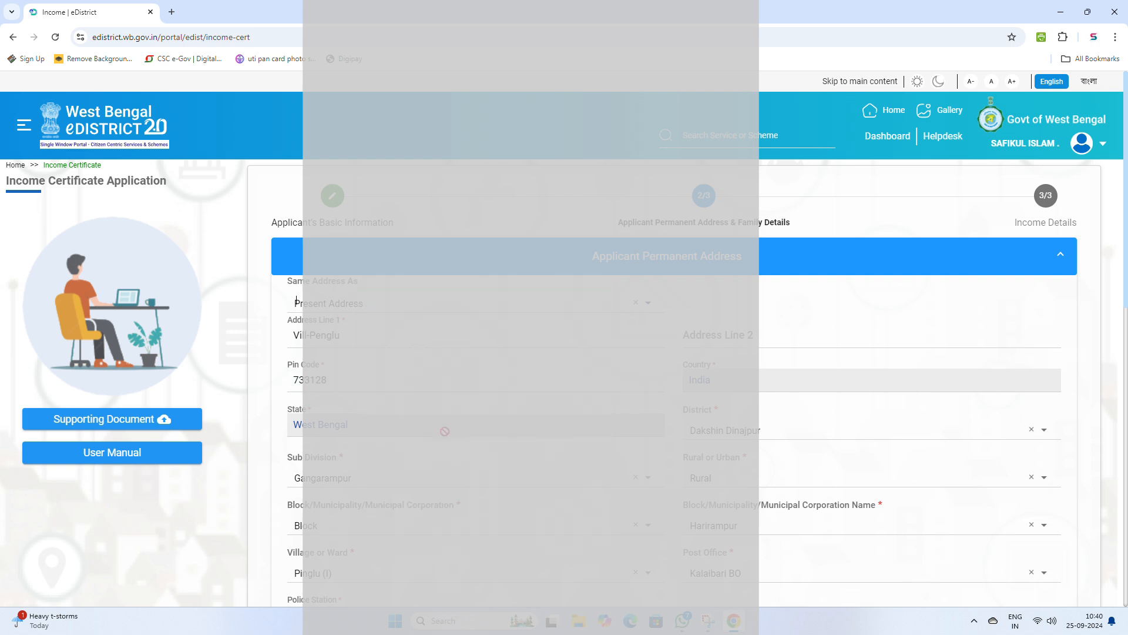
scroll(445, 431, down, 4)
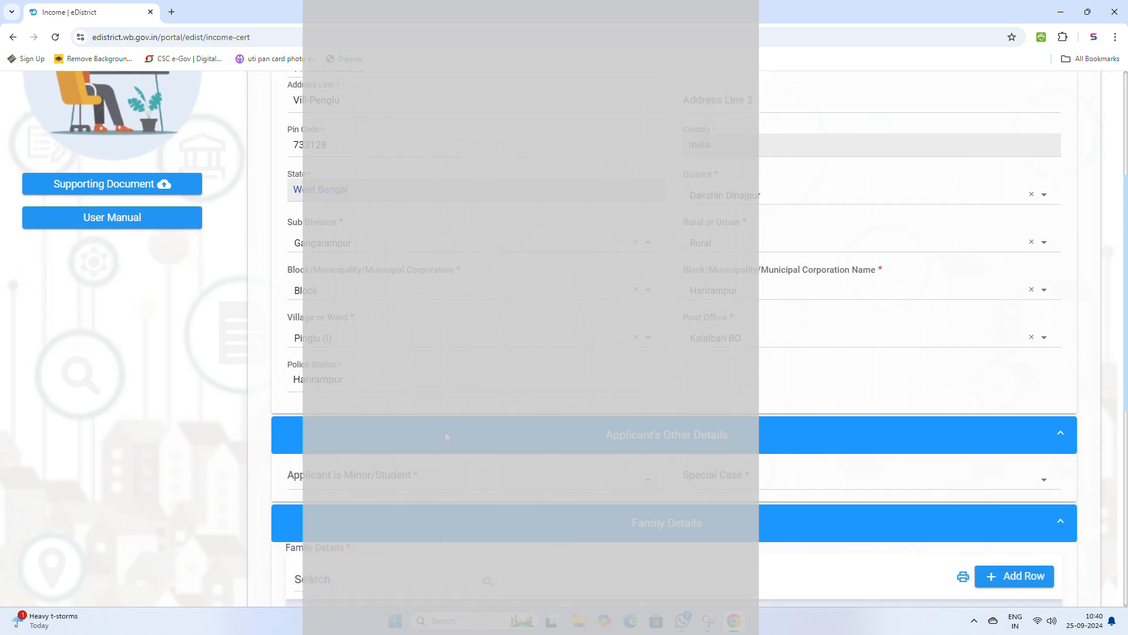
scroll(446, 436, down, 4)
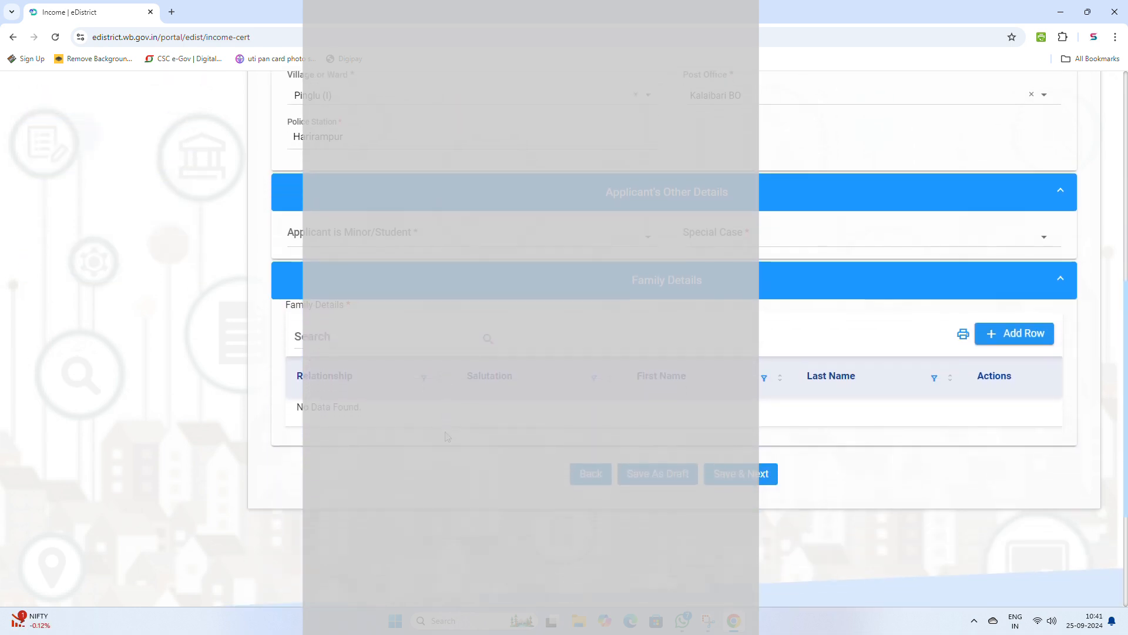
scroll(447, 436, down, 1)
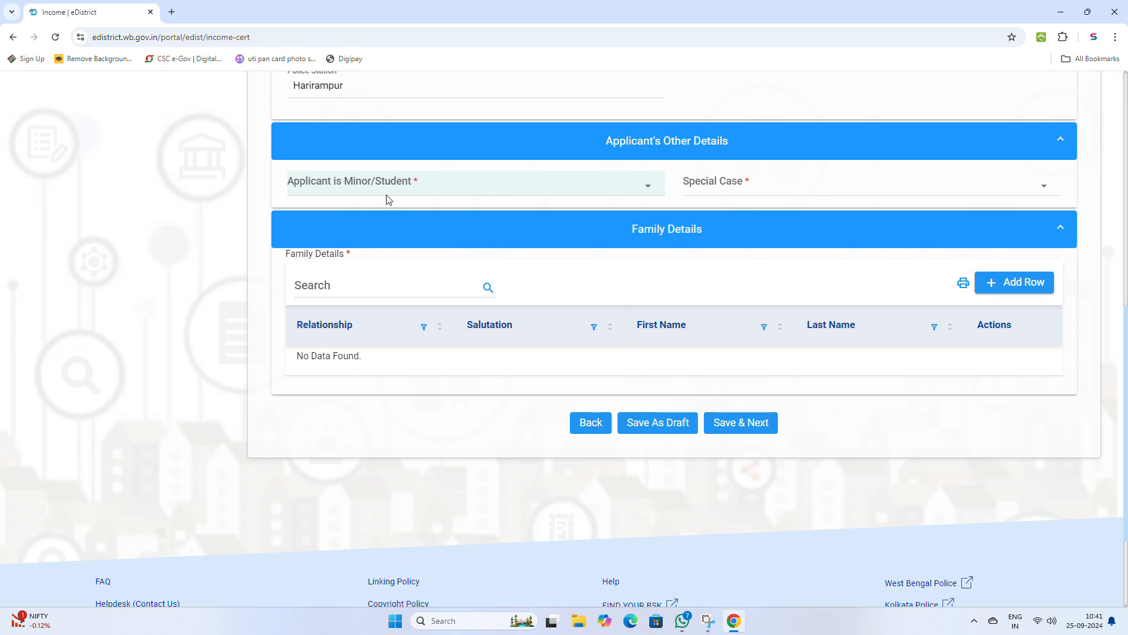
Step: Choose NO for Applicant is Minor/Student and Not Applicable for Special Case
click(426, 192)
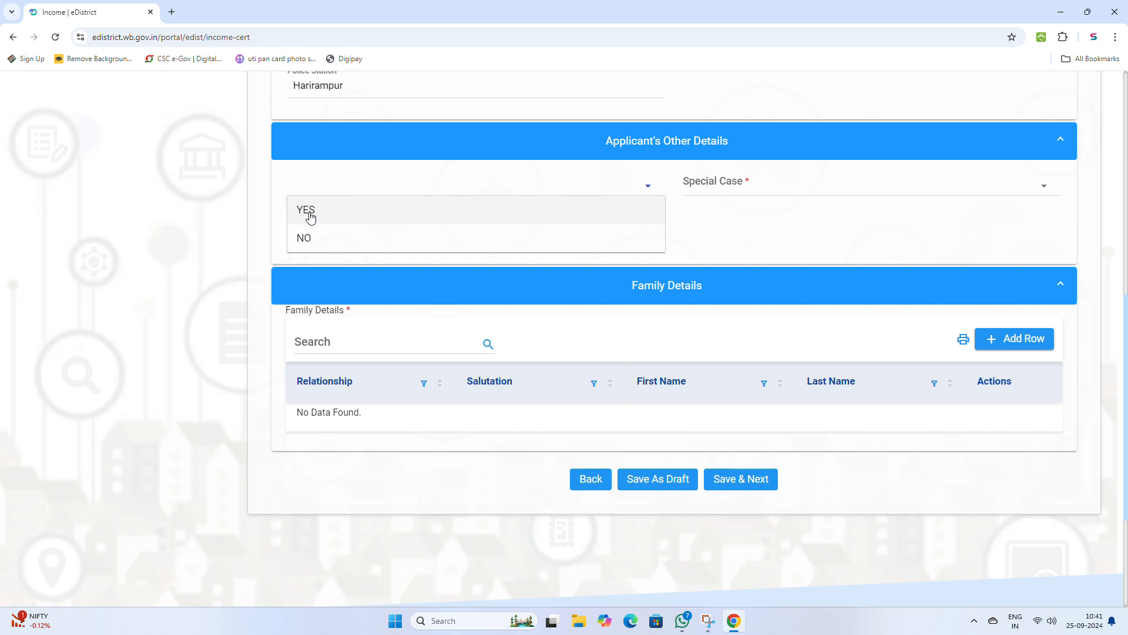
click(307, 240)
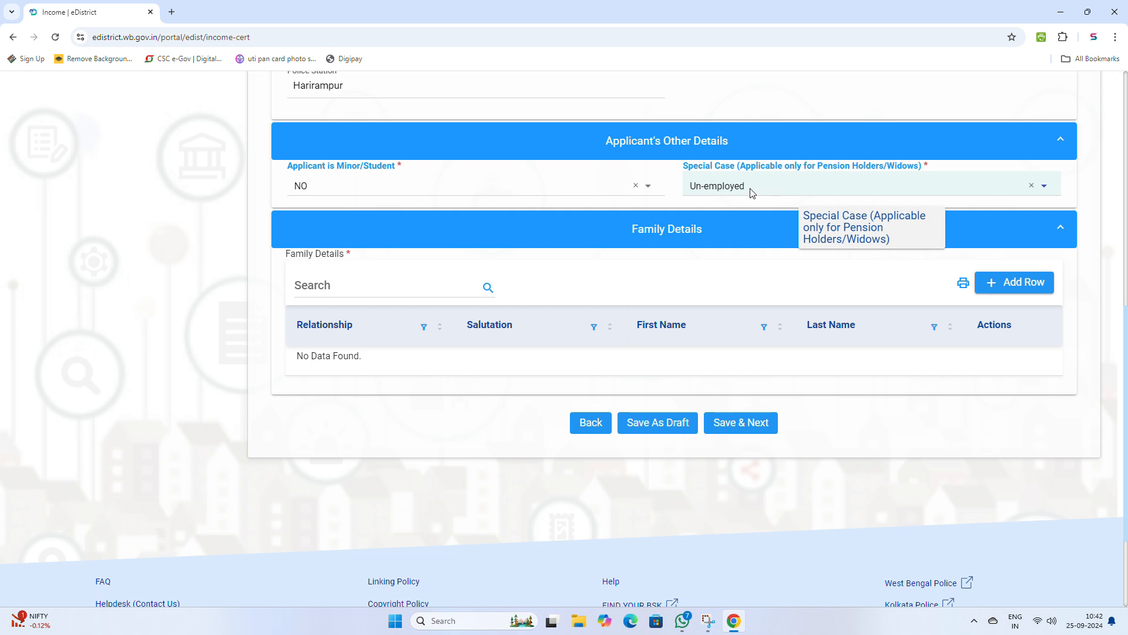
click(755, 195)
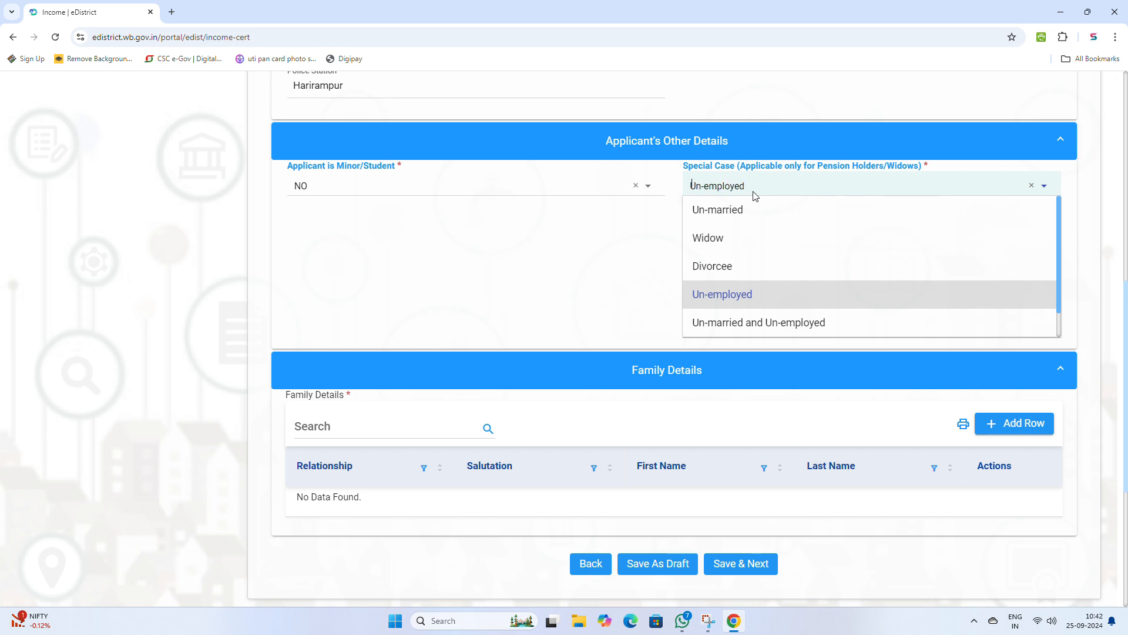
scroll(741, 323, down, 1)
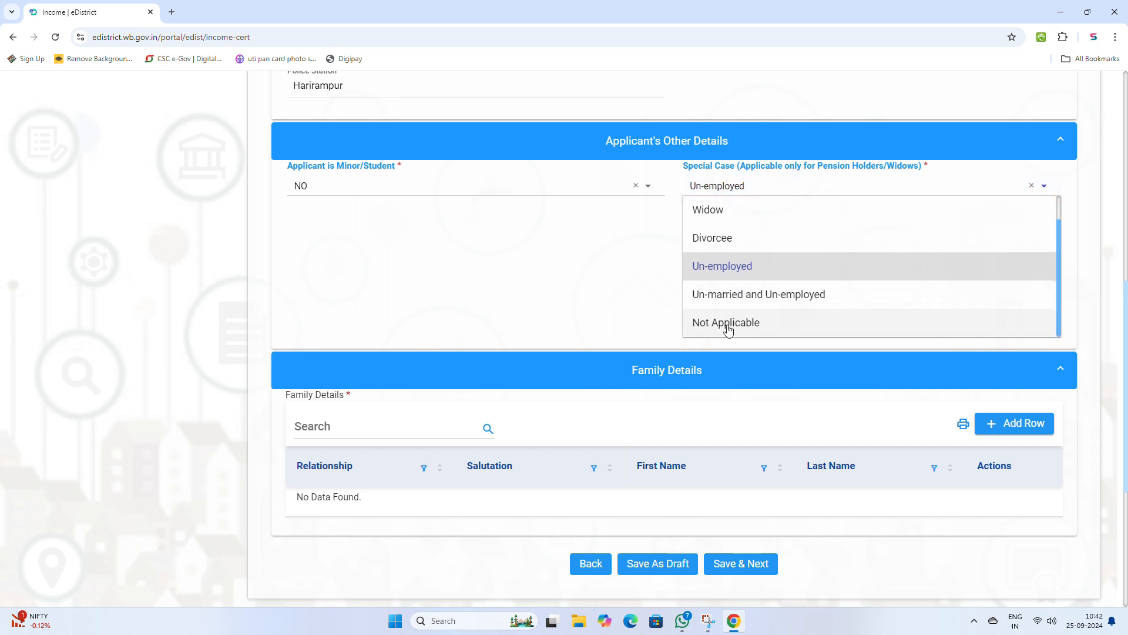
click(729, 329)
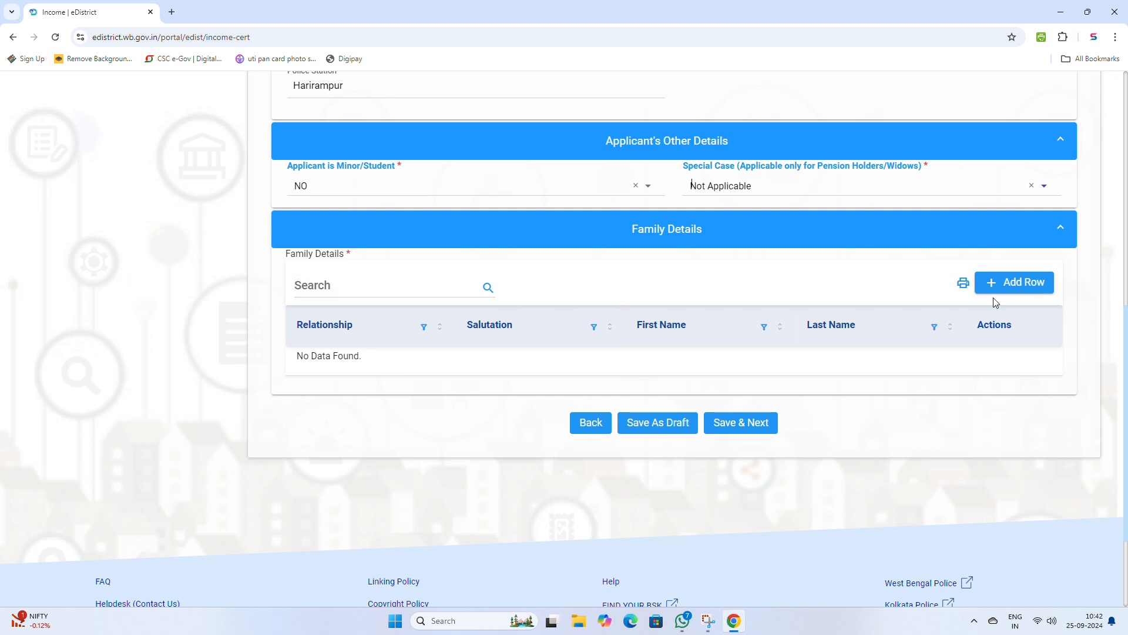
Step: Add a family row, dismiss the guardian note, and pick relationship Father with salutation Mr
click(1023, 285)
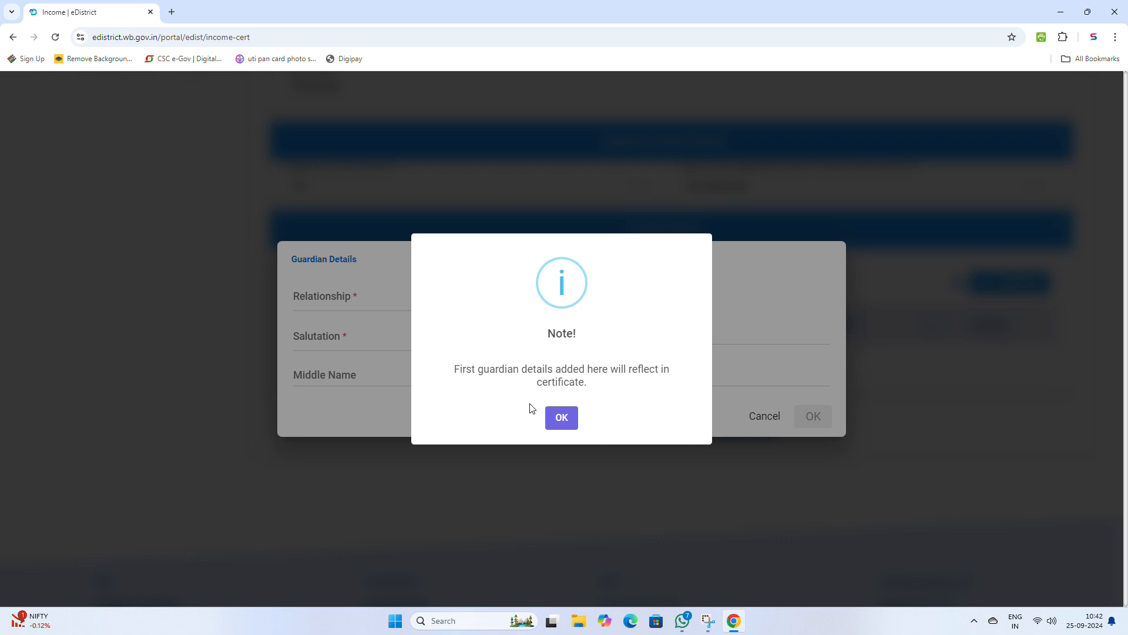
click(562, 417)
click(333, 306)
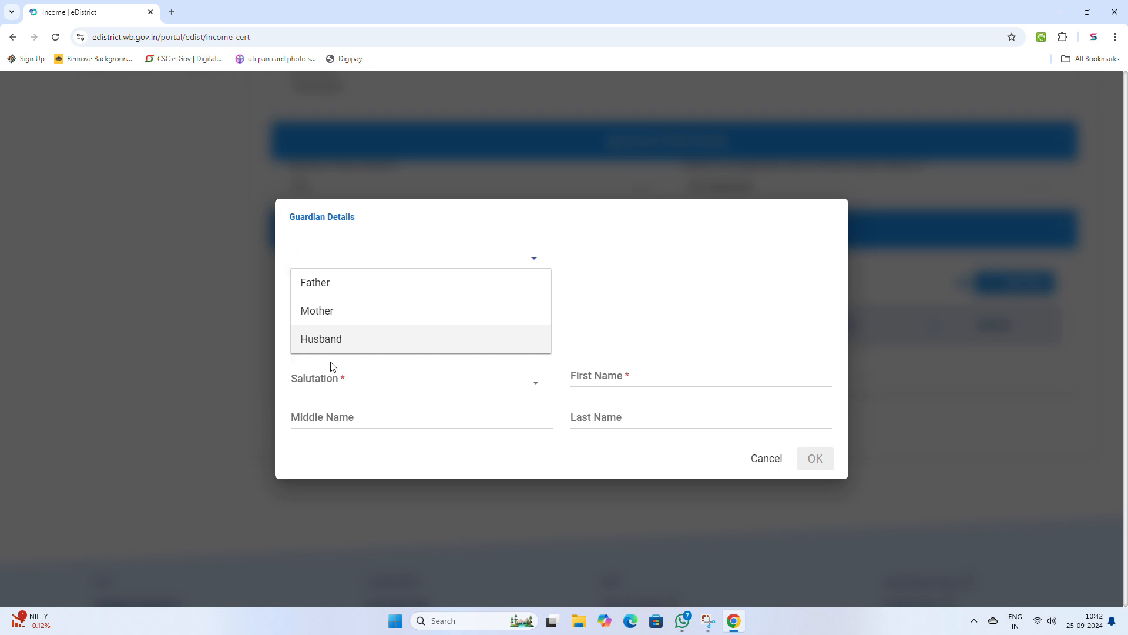
click(332, 290)
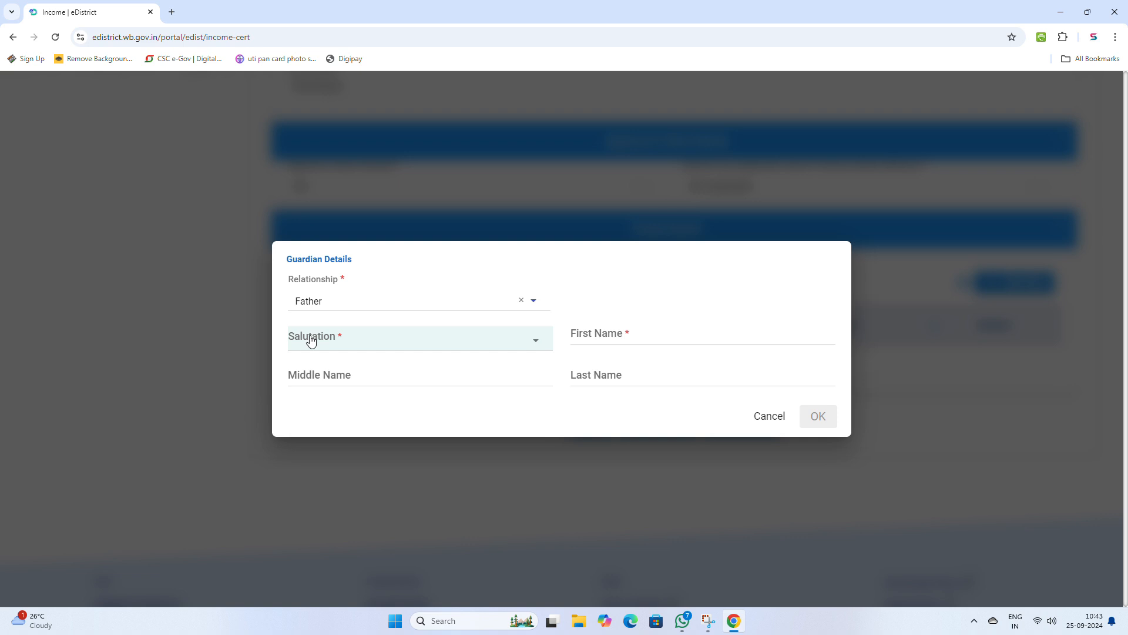
click(310, 341)
click(310, 296)
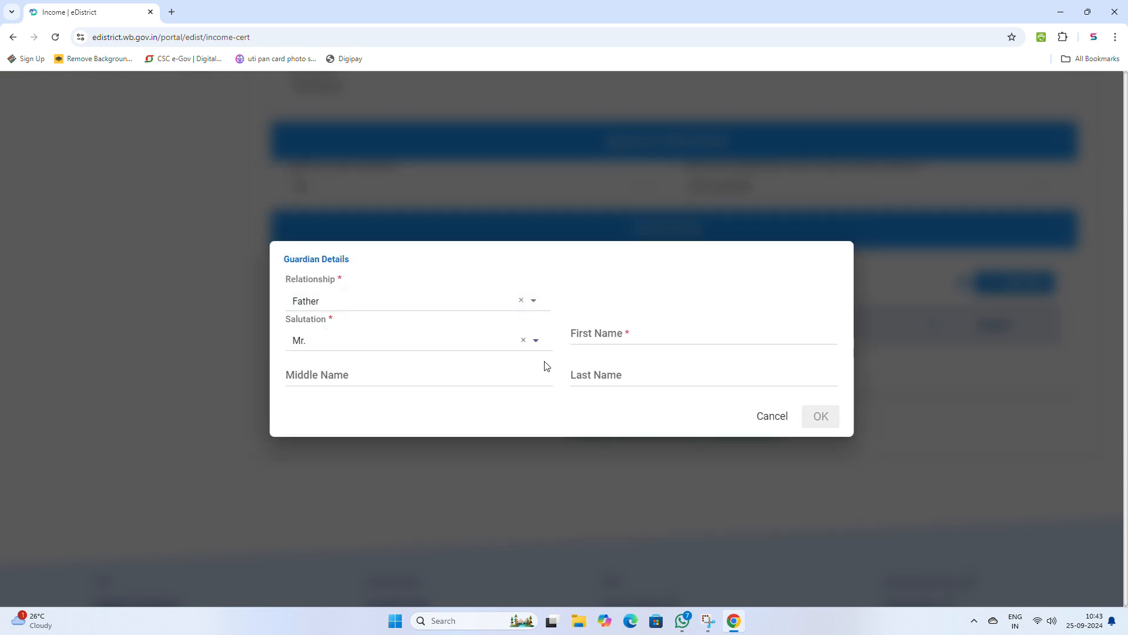
Step: Enter the father's first and last name and add the entry to the table
click(621, 334)
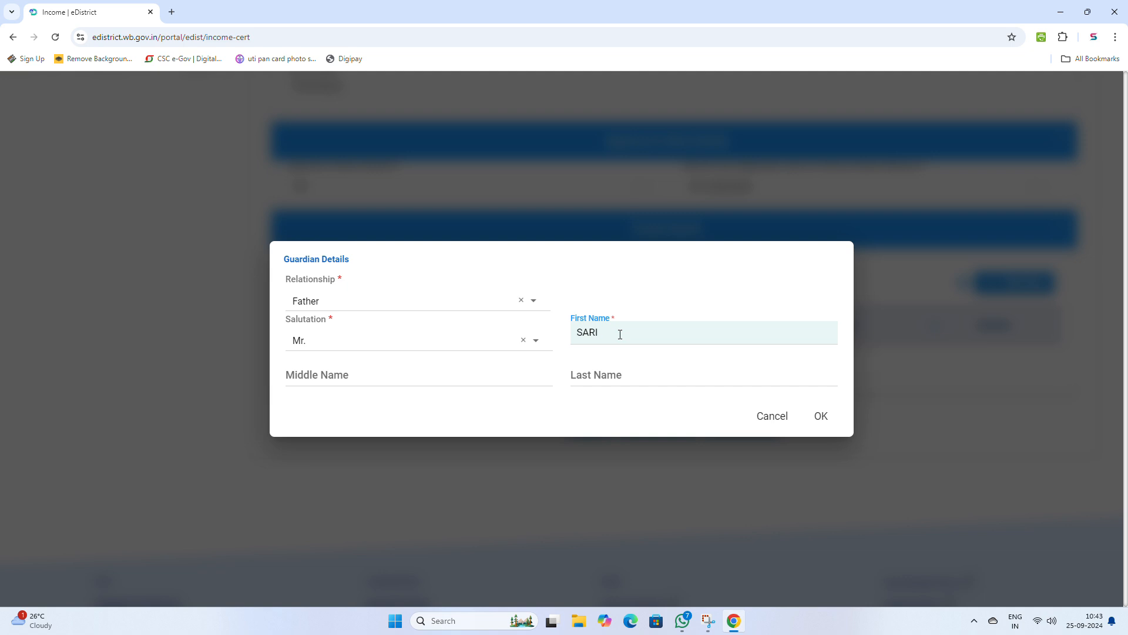
click(388, 378)
click(613, 380)
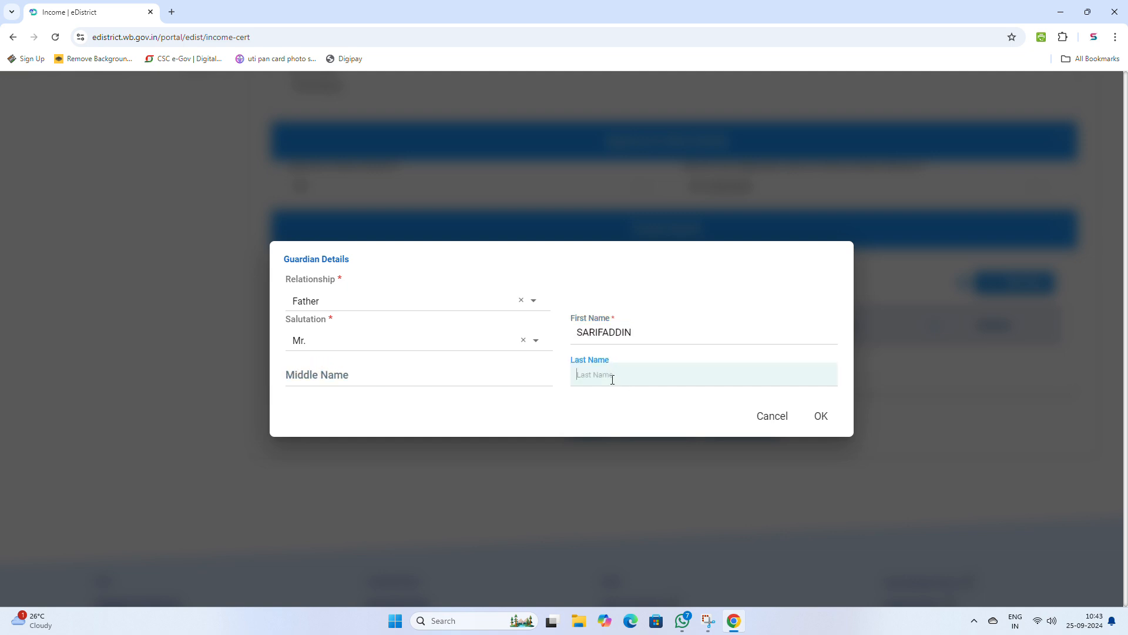
click(821, 416)
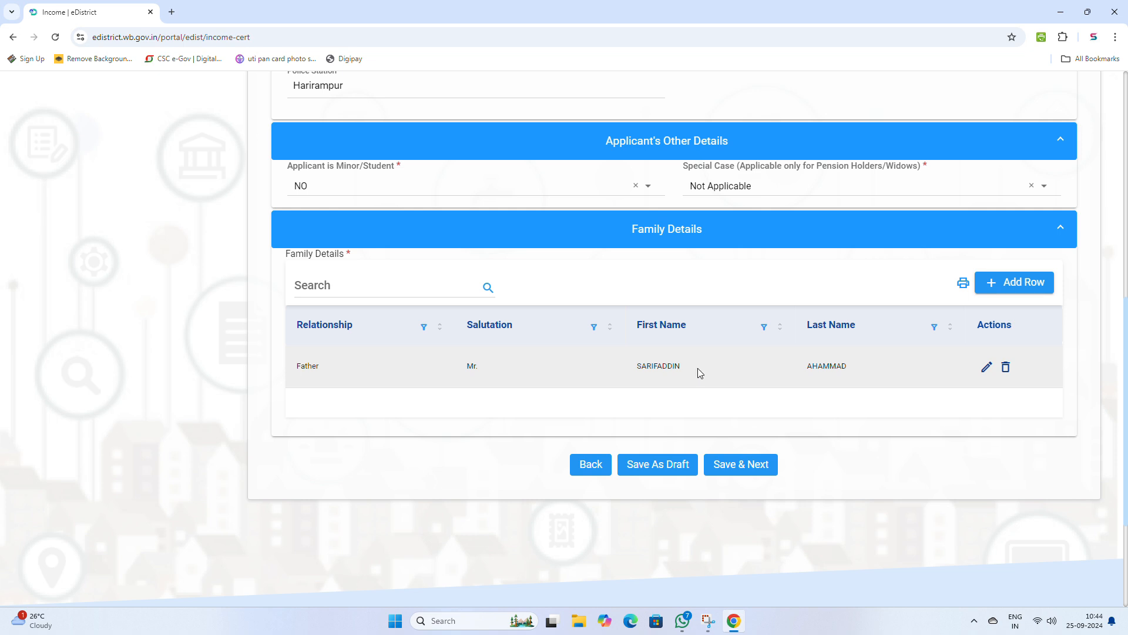
Step: Save family details, continue to Income Details, and enter monthly income 5000
click(746, 470)
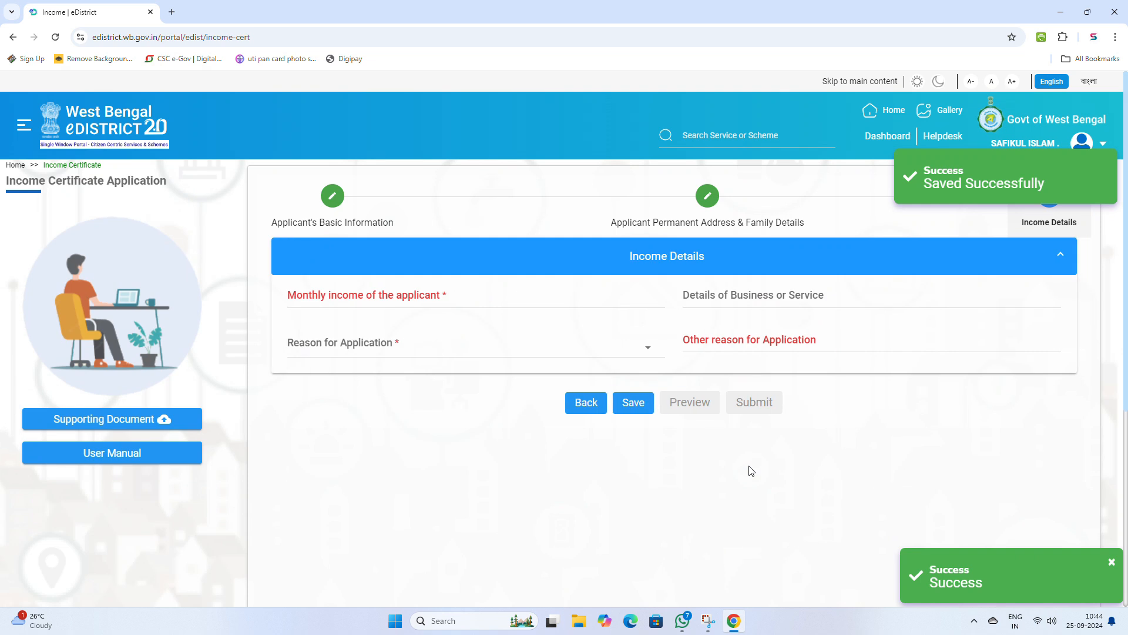
click(312, 351)
click(351, 306)
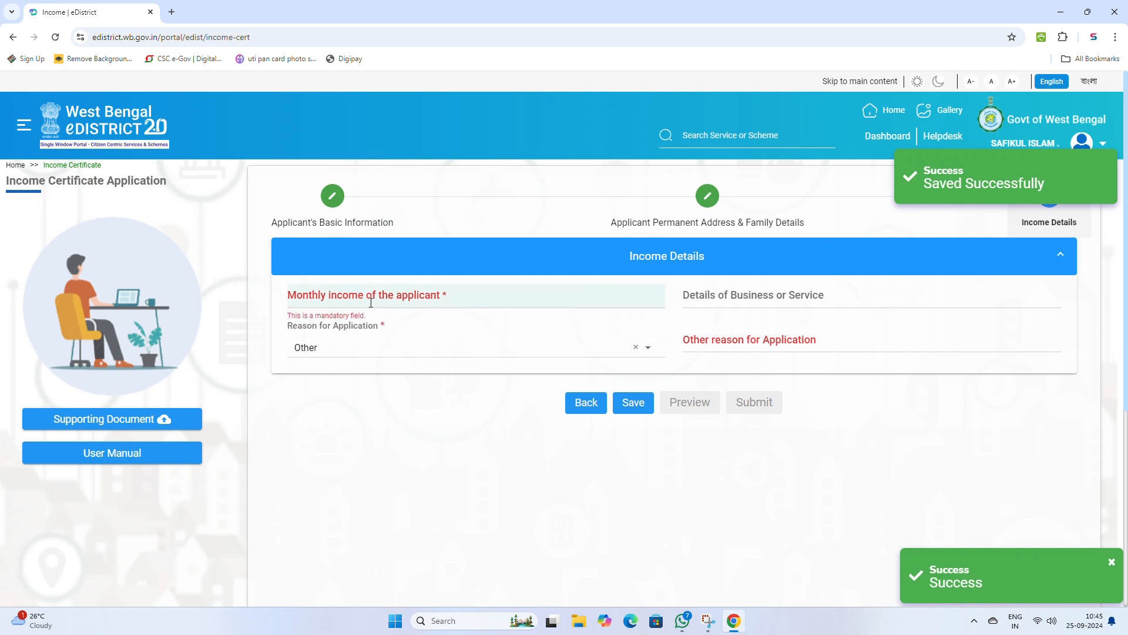
click(335, 297)
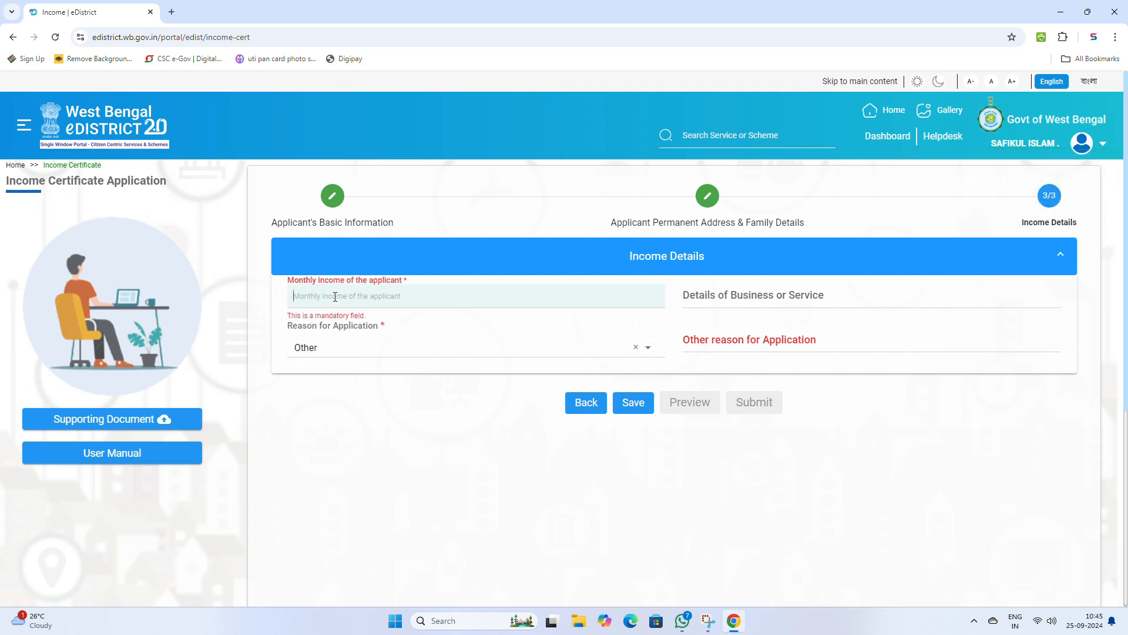
text(5000)
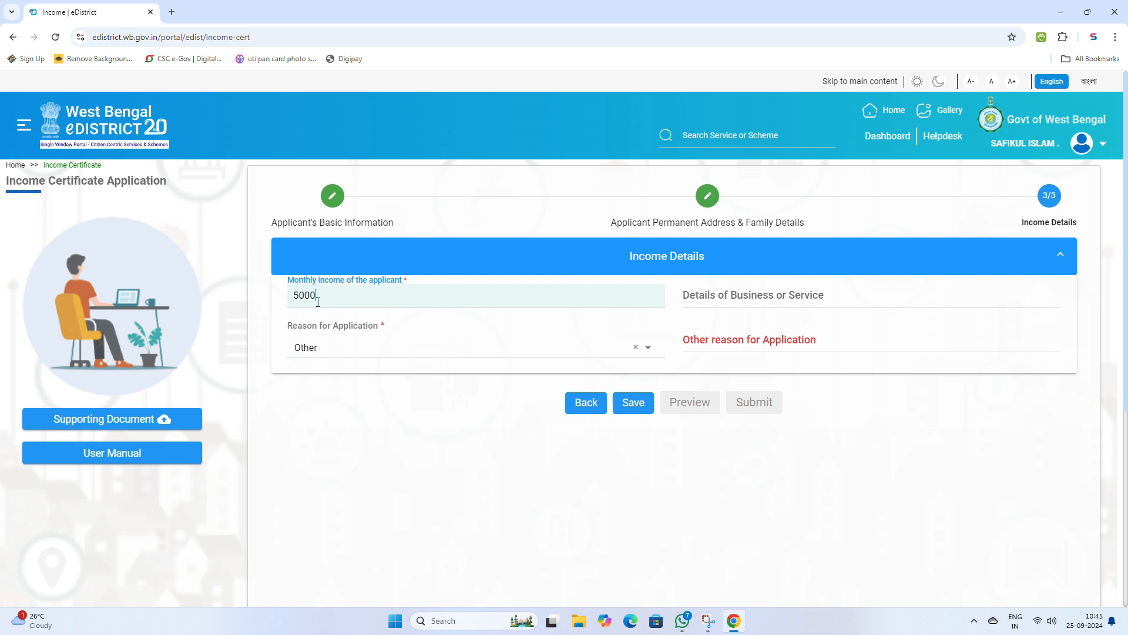
click(452, 424)
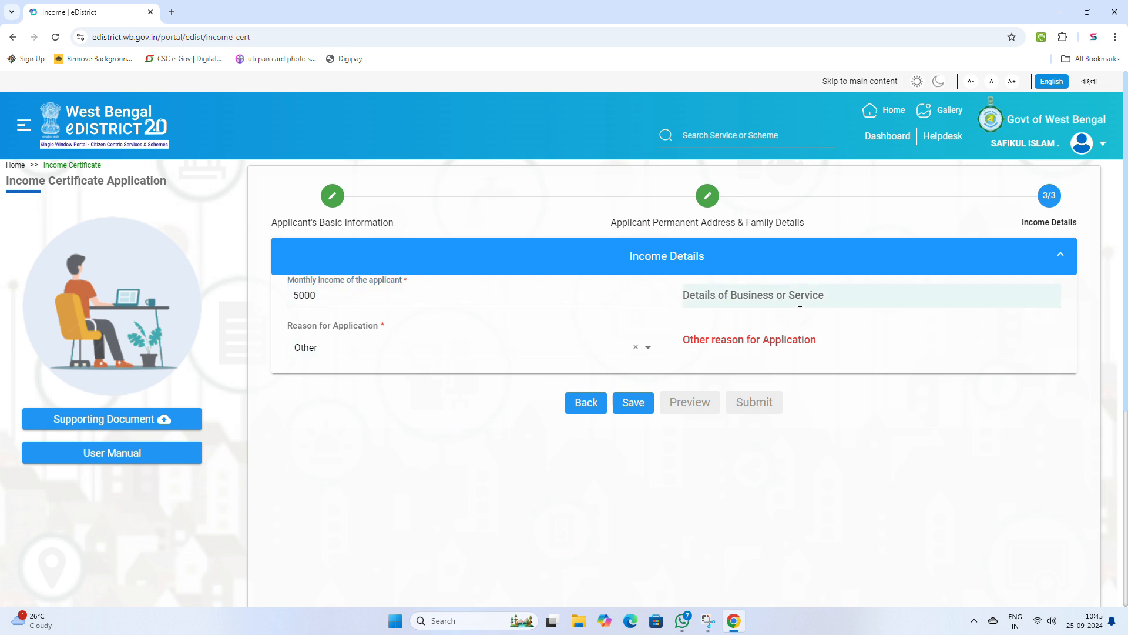
Step: Keep reason Other, enter 'FOR OBC CERTIFICATE' as the other reason, and save
click(750, 296)
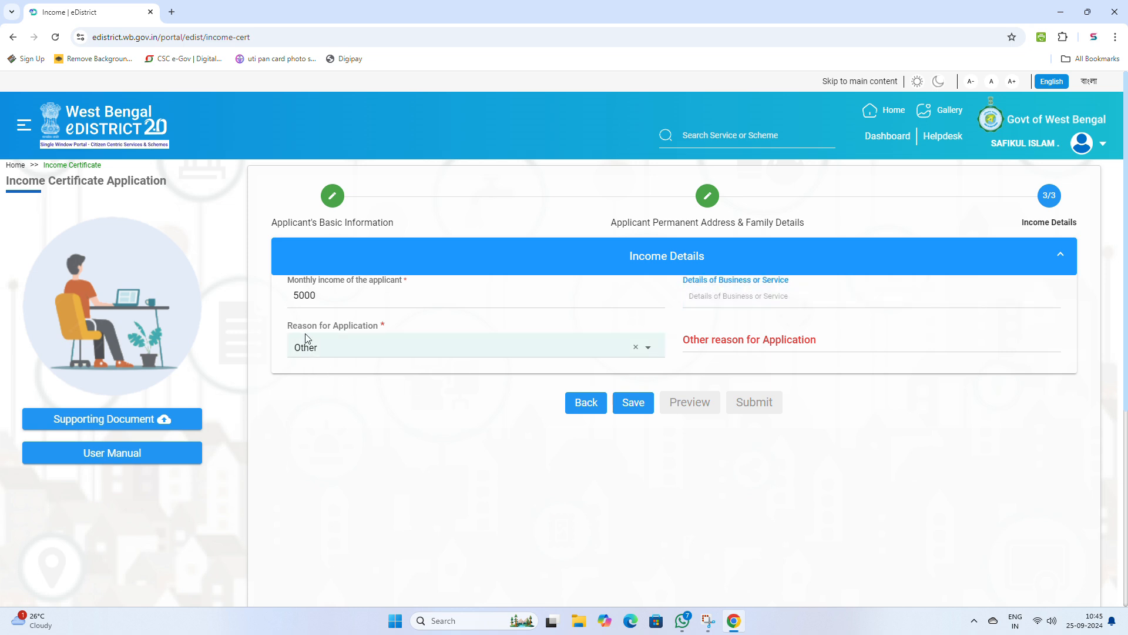
click(334, 347)
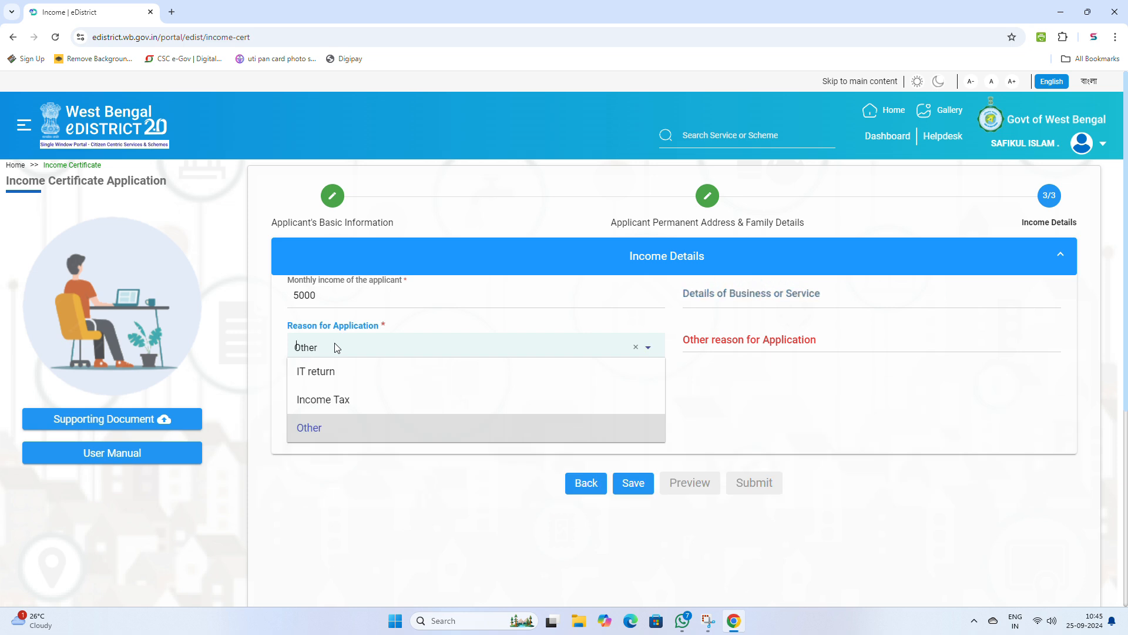
click(317, 437)
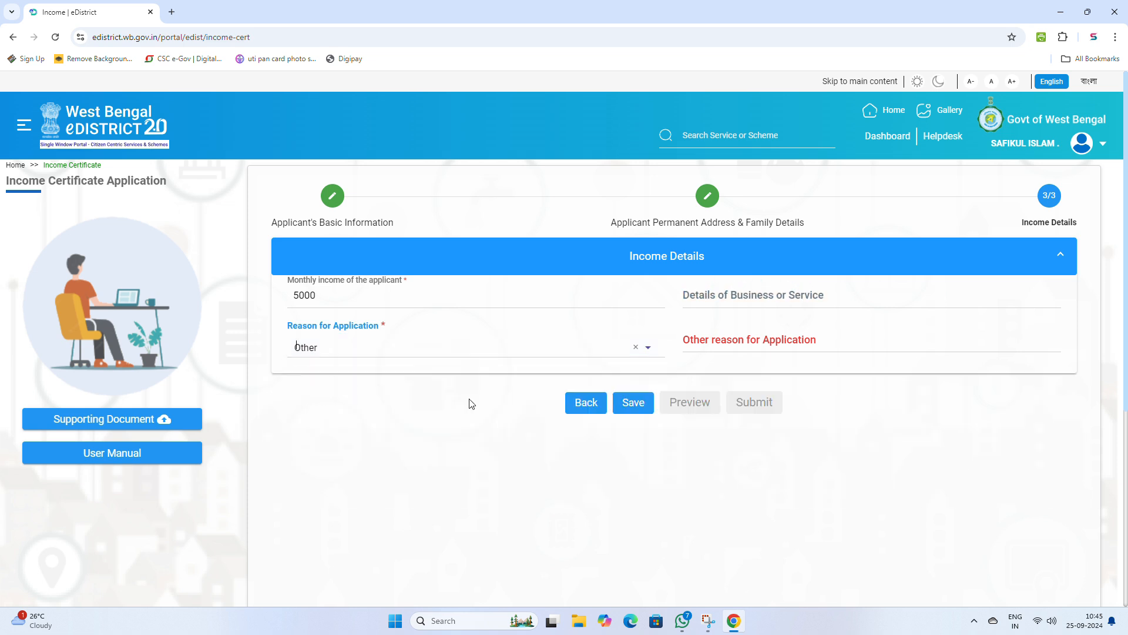
click(723, 340)
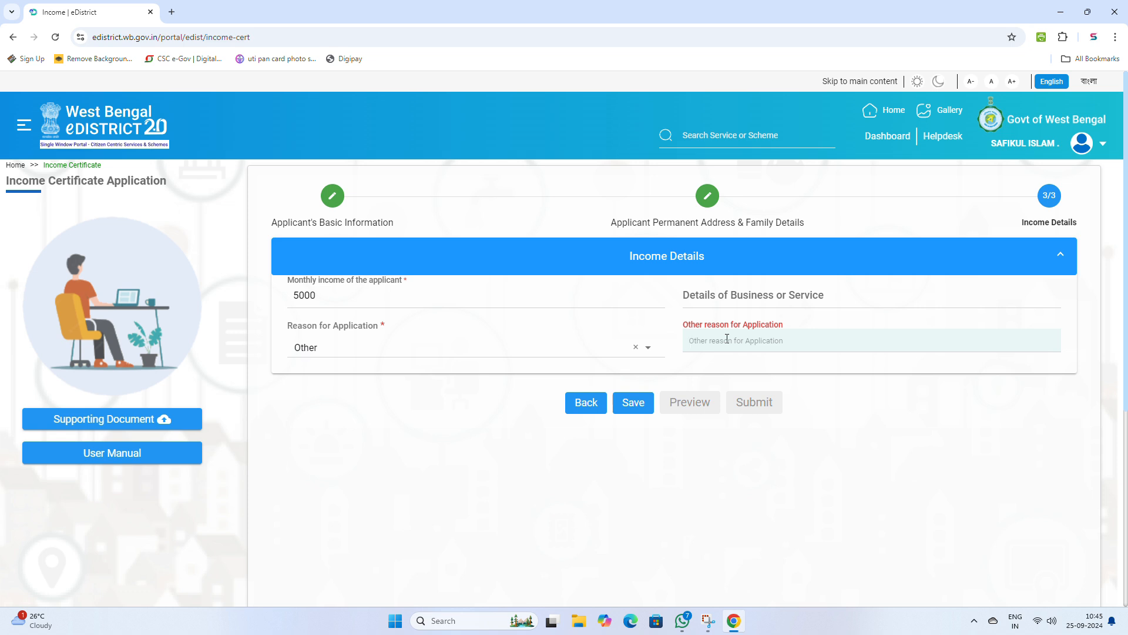
text(FOR OB)
text(C CERTIFICATE)
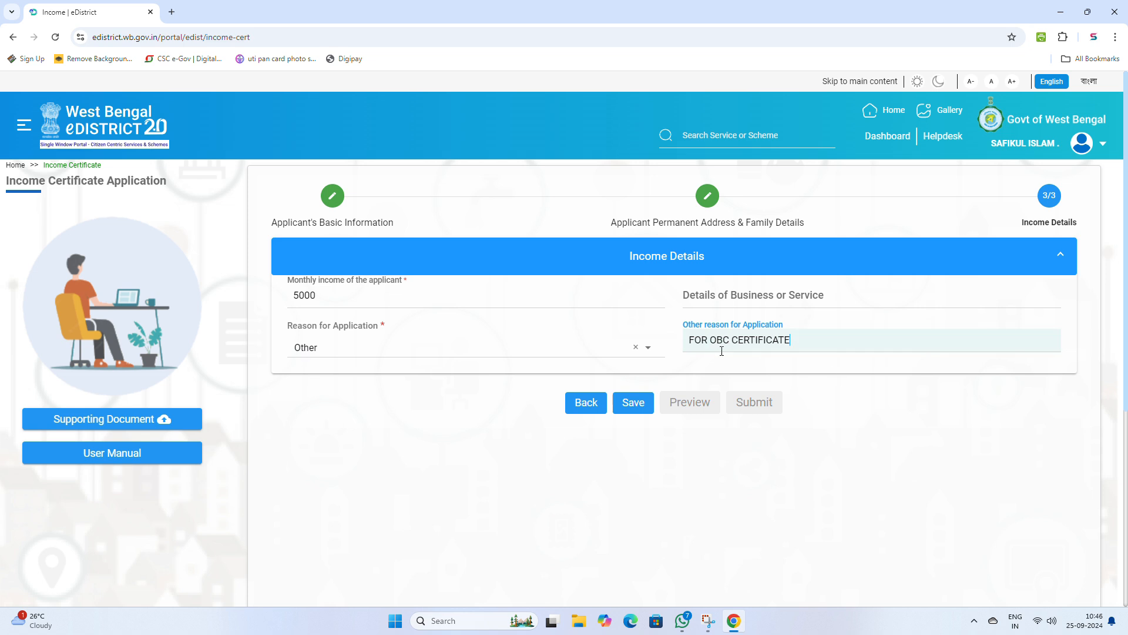
click(632, 410)
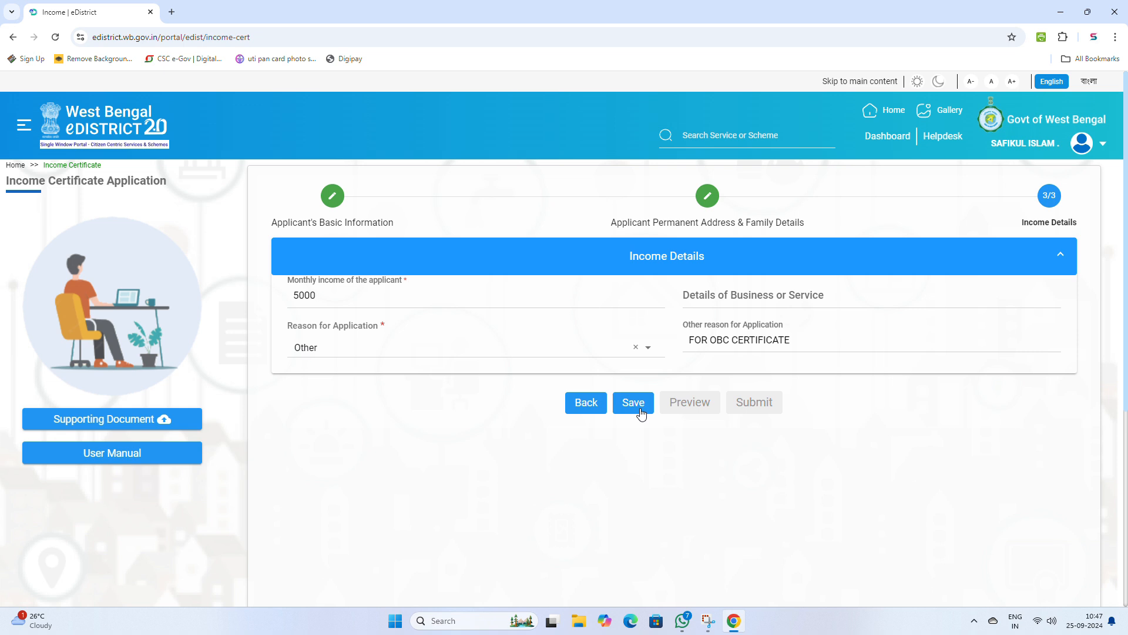
click(640, 408)
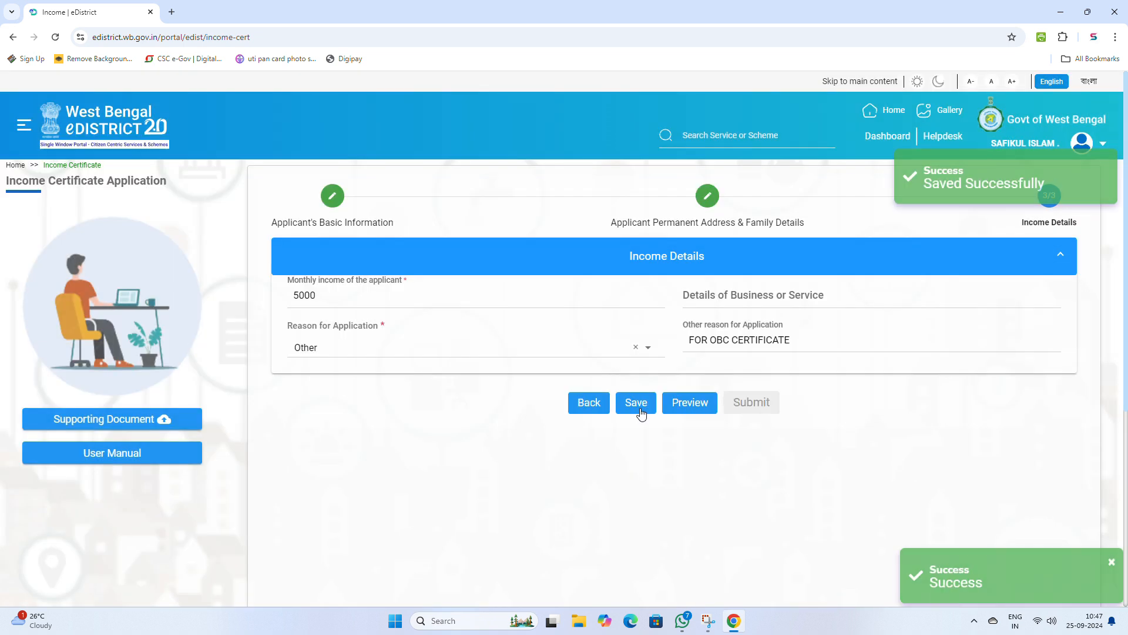
Step: Preview the application, save it as download.pdf in Downloads, and close the preview
click(692, 410)
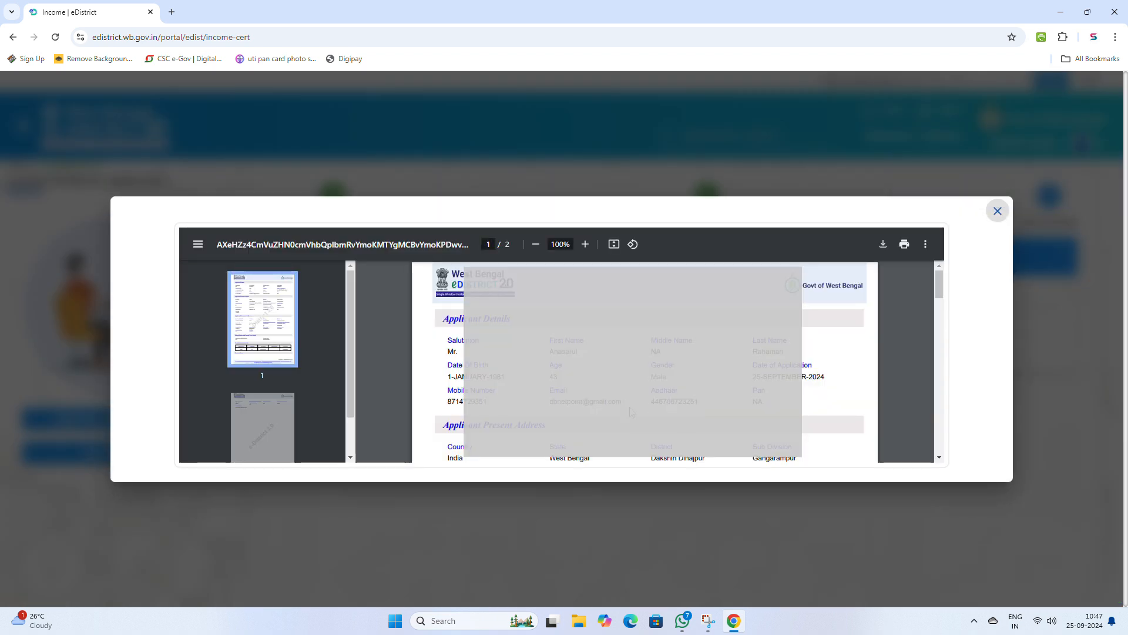
scroll(669, 382, down, 5)
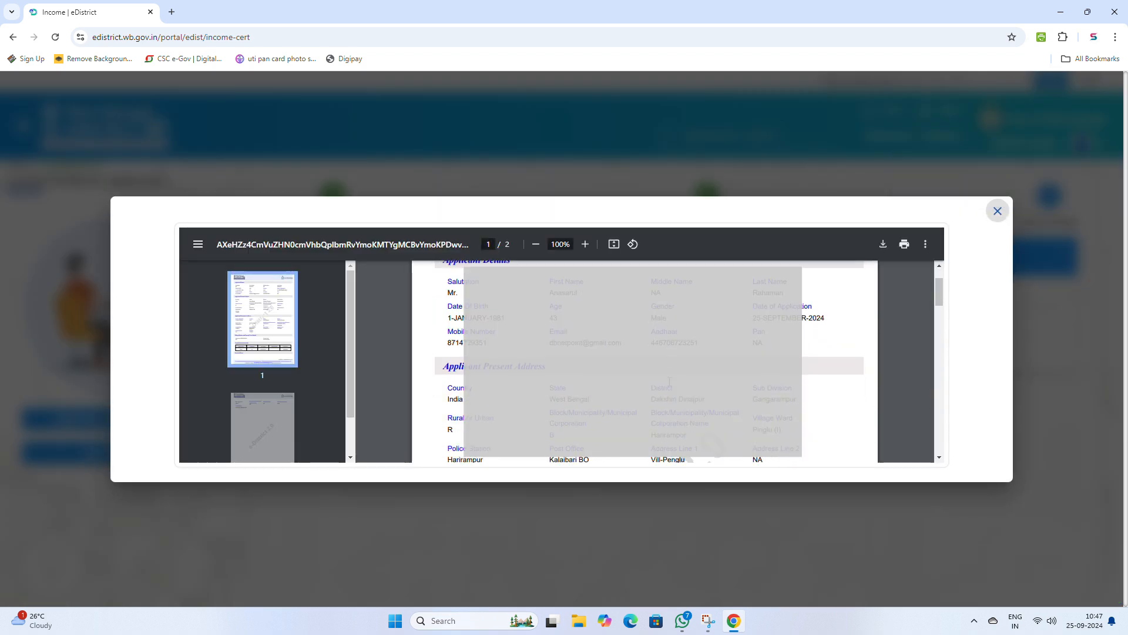
scroll(670, 382, down, 5)
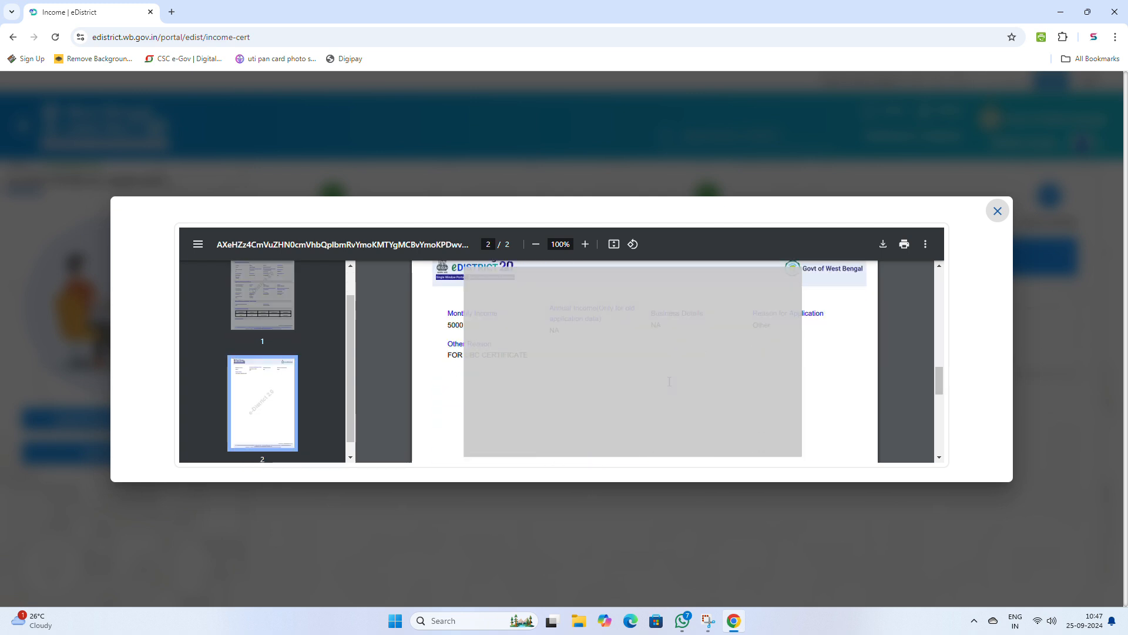
scroll(669, 381, up, 8)
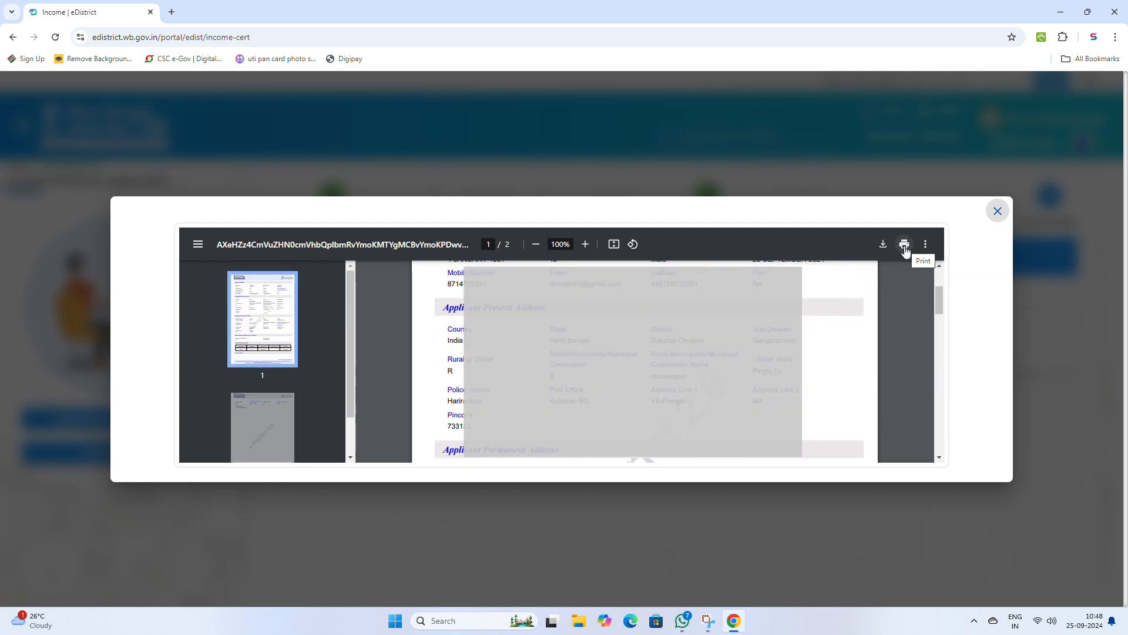
click(882, 244)
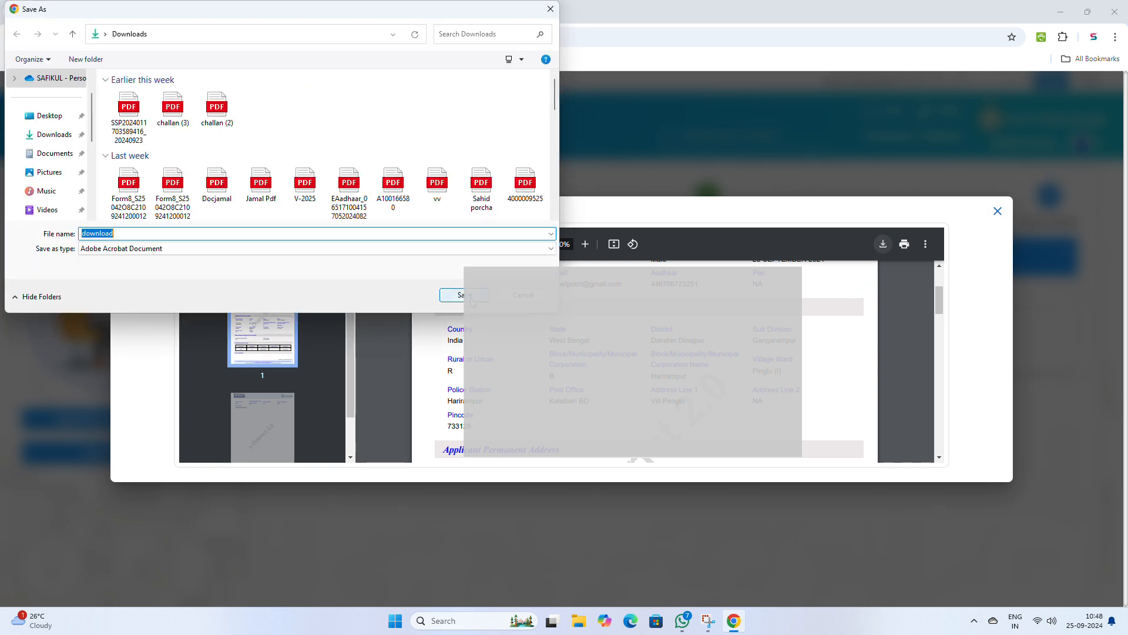
click(463, 295)
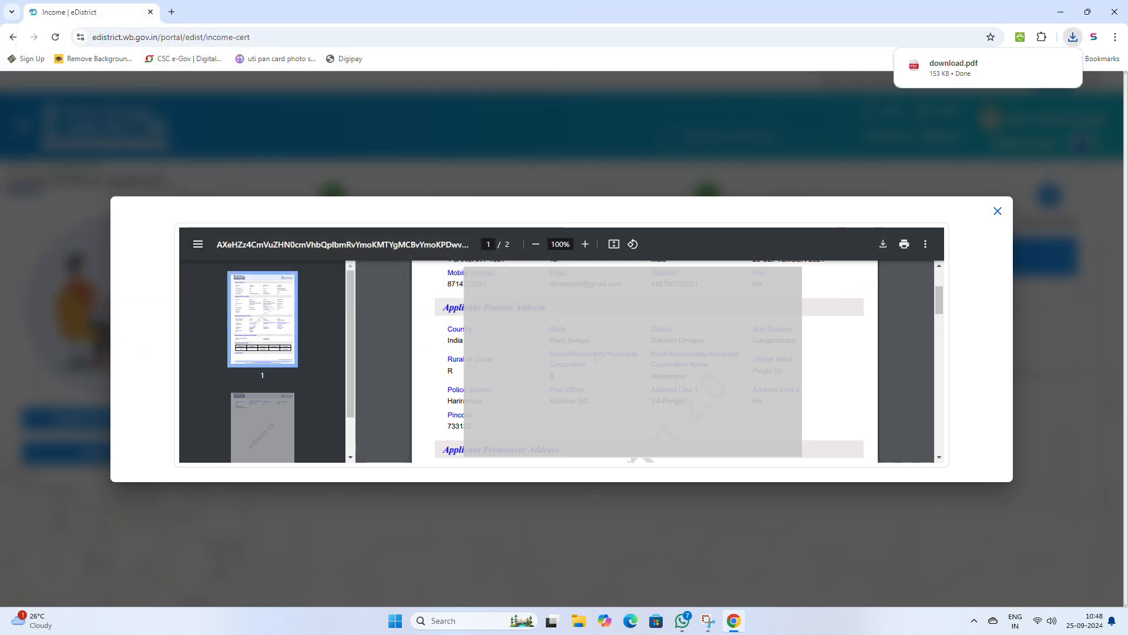
click(998, 211)
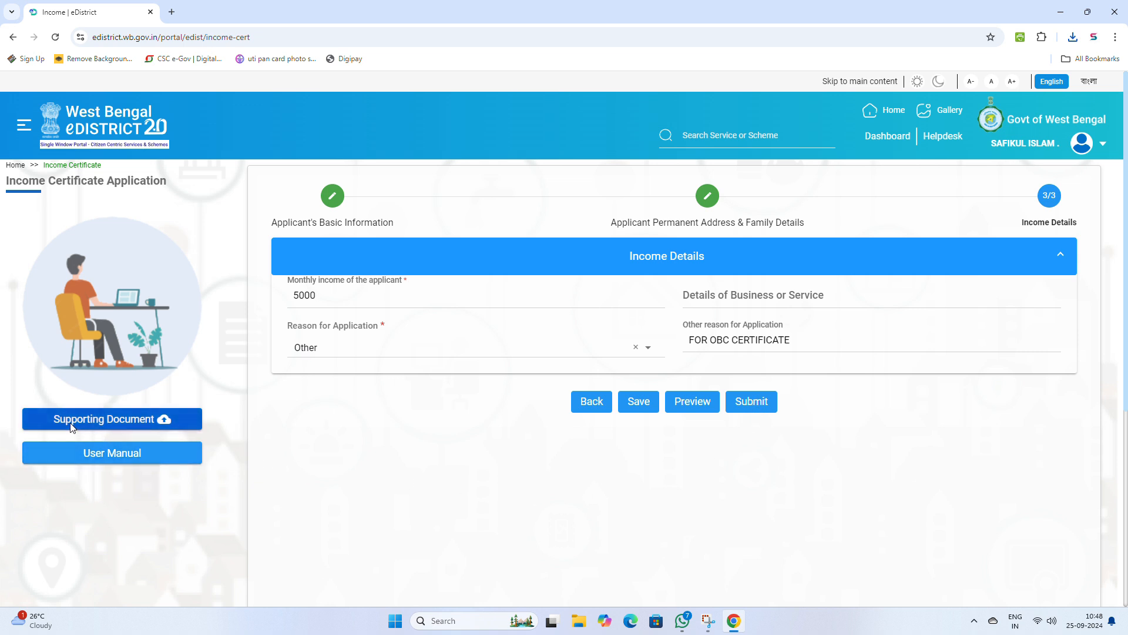
Step: Open the supporting documents list and keep Aadhar Card as the residential proof
click(120, 422)
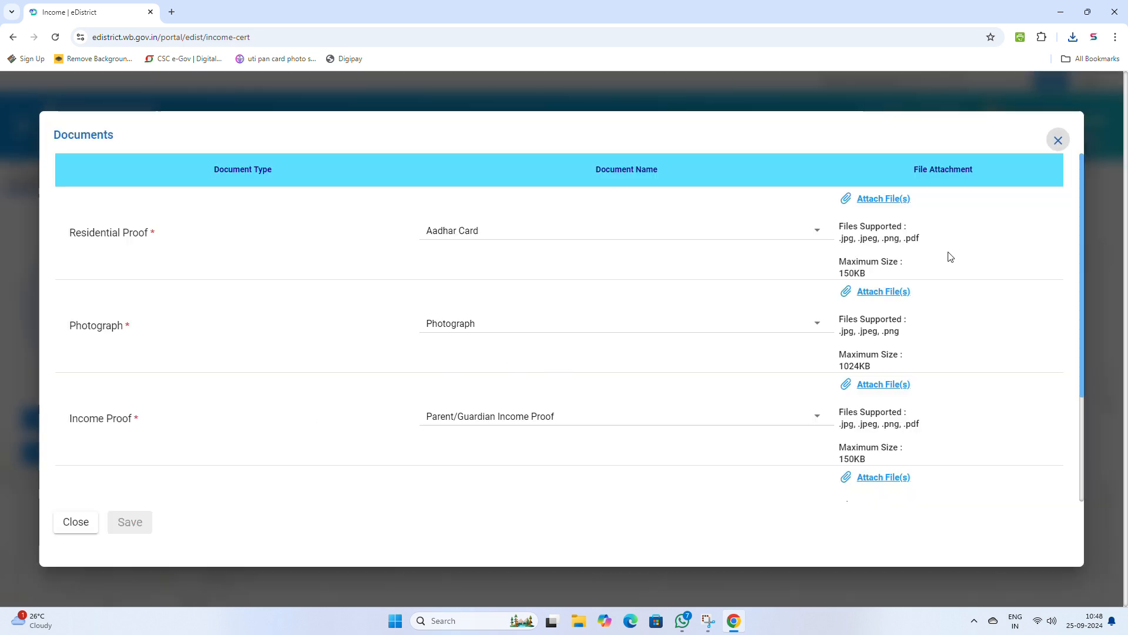
click(468, 238)
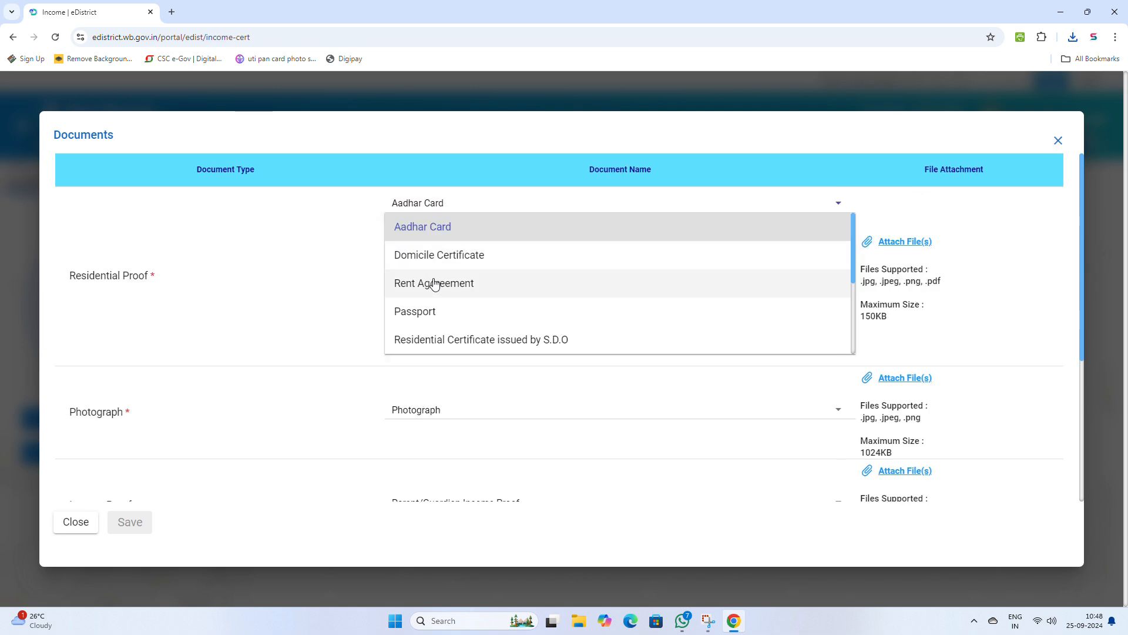
scroll(421, 298, down, 1)
scroll(421, 298, down, 2)
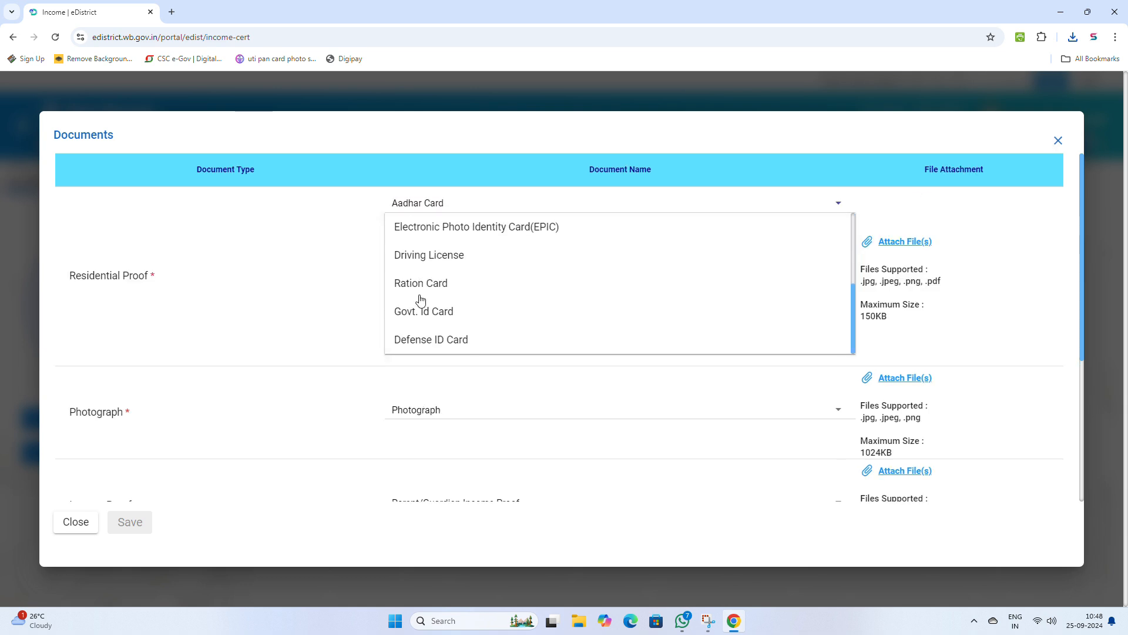
scroll(438, 336, up, 3)
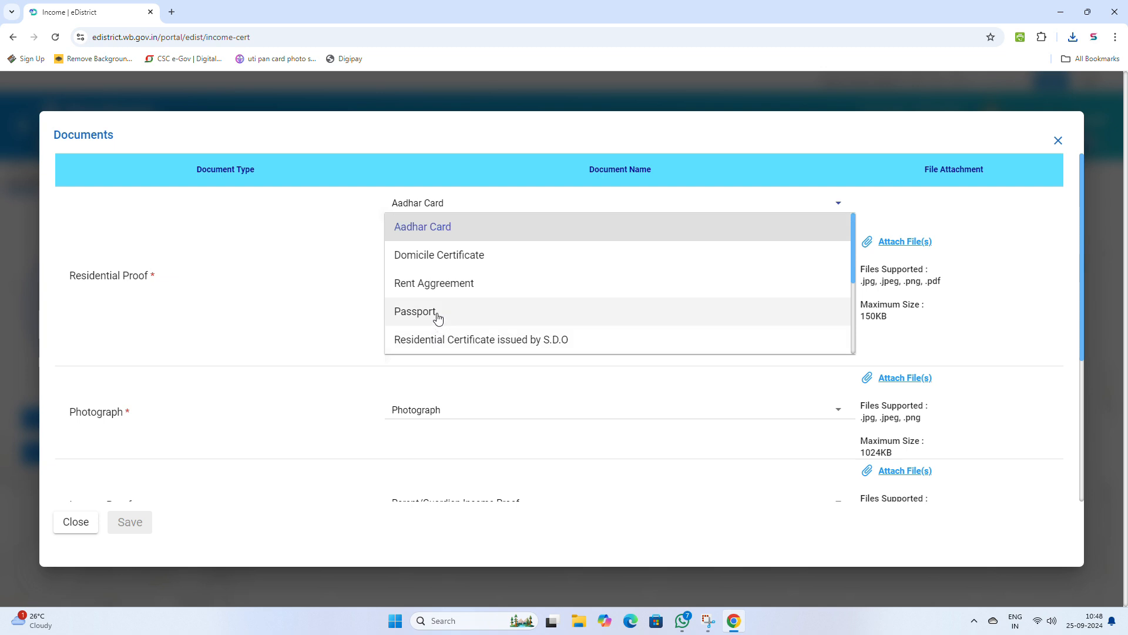
click(433, 227)
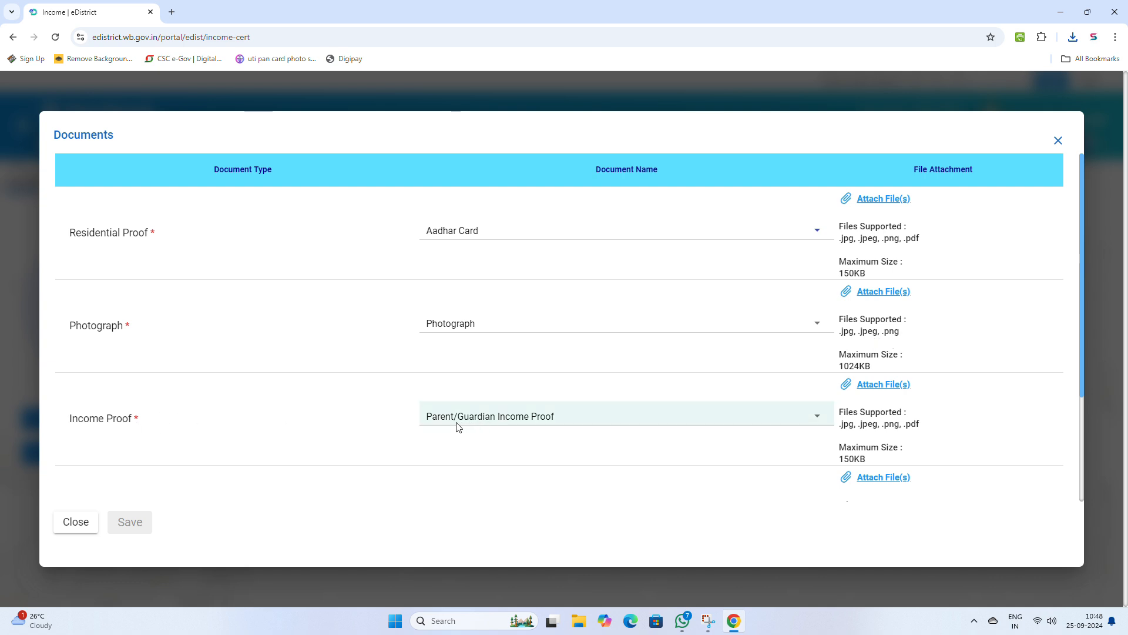
Step: Set Income Proof to 'Income proof from Gram Pradhan/Municipality Councilor' and keep Other Document as the type
click(534, 424)
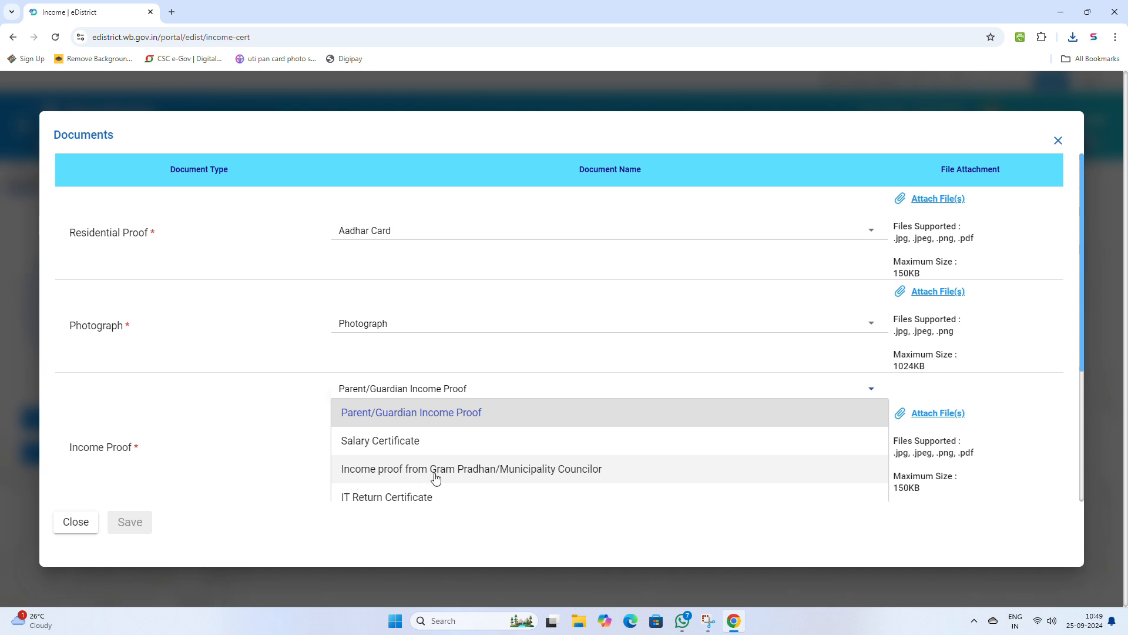
click(557, 475)
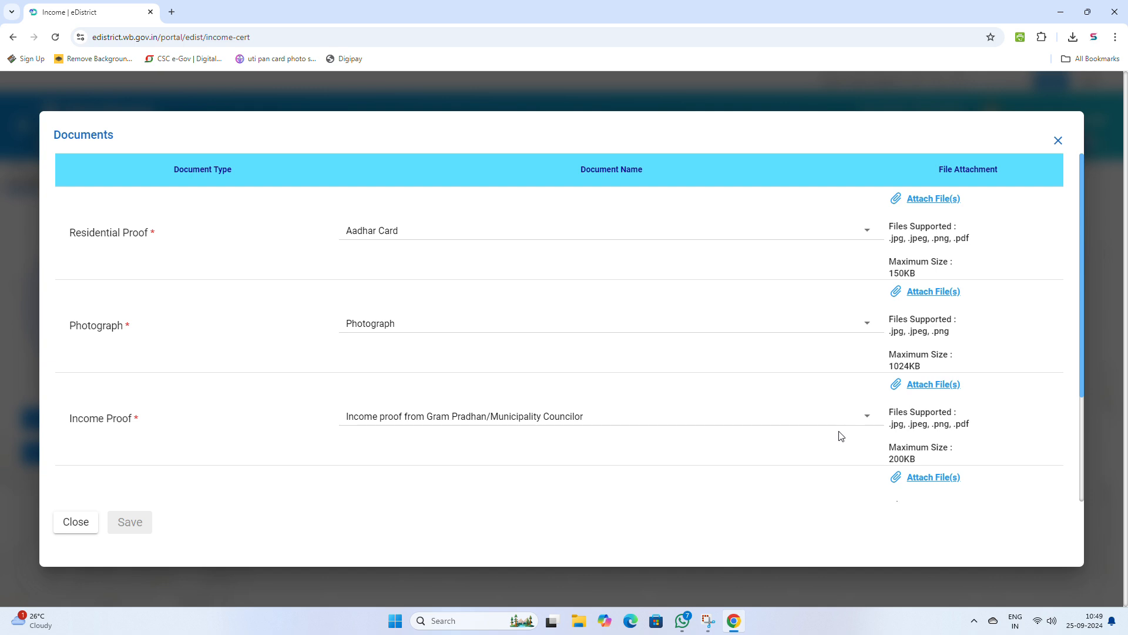
scroll(841, 436, down, 1)
scroll(778, 441, down, 2)
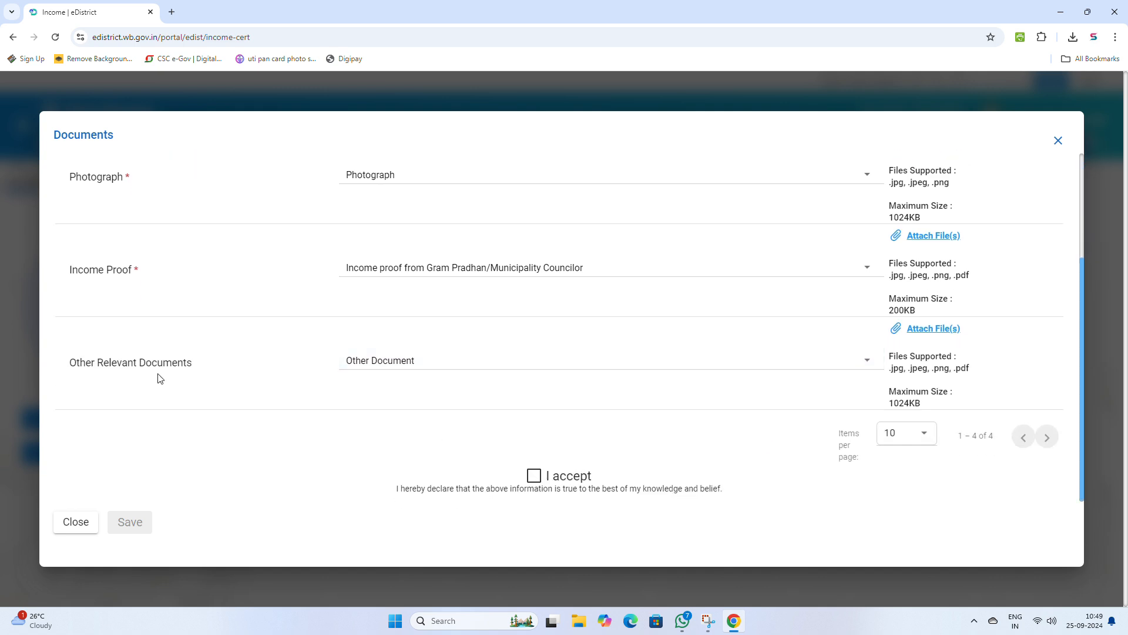
click(383, 370)
click(383, 371)
scroll(383, 378, up, 3)
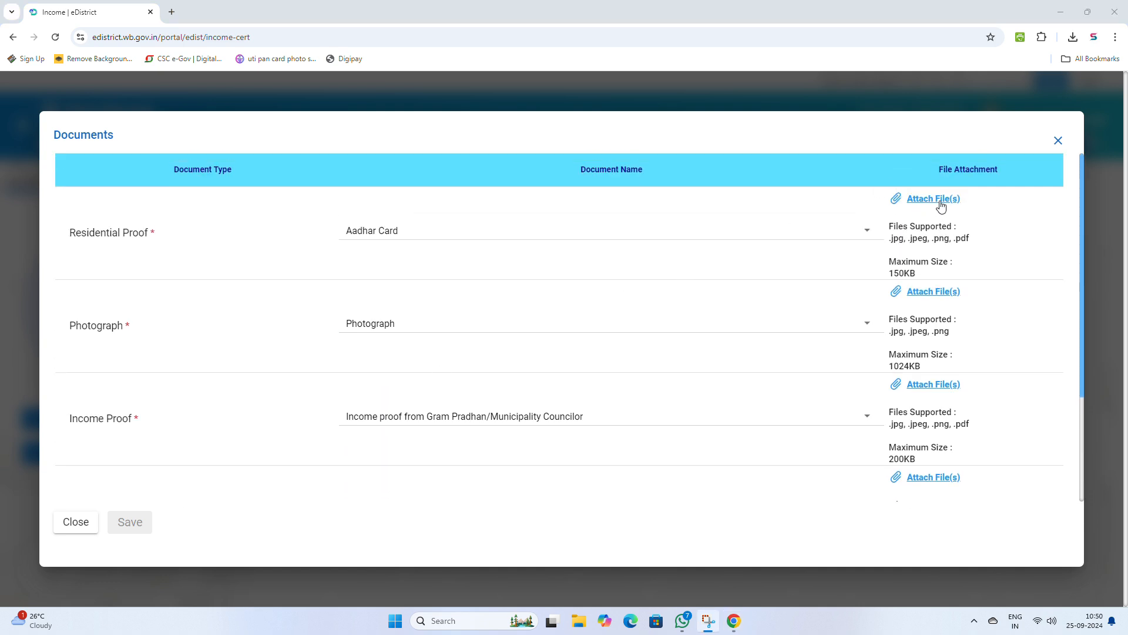
Step: Attach the Aadhar PDF, photo 20240925_101439 and income proof PDF from Downloads
click(940, 202)
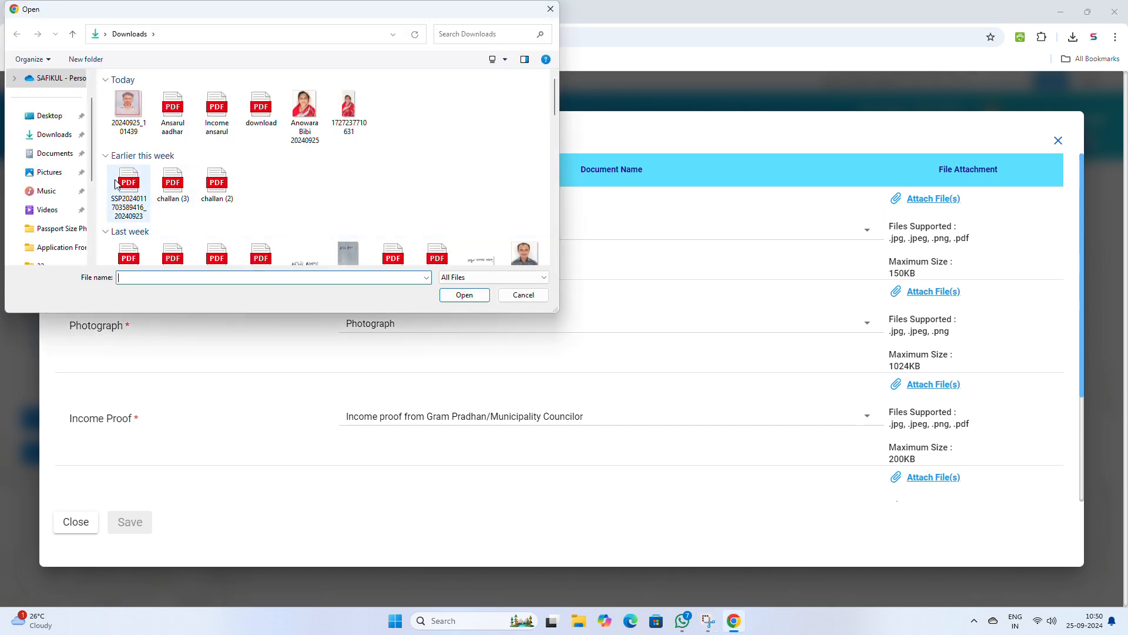
click(174, 126)
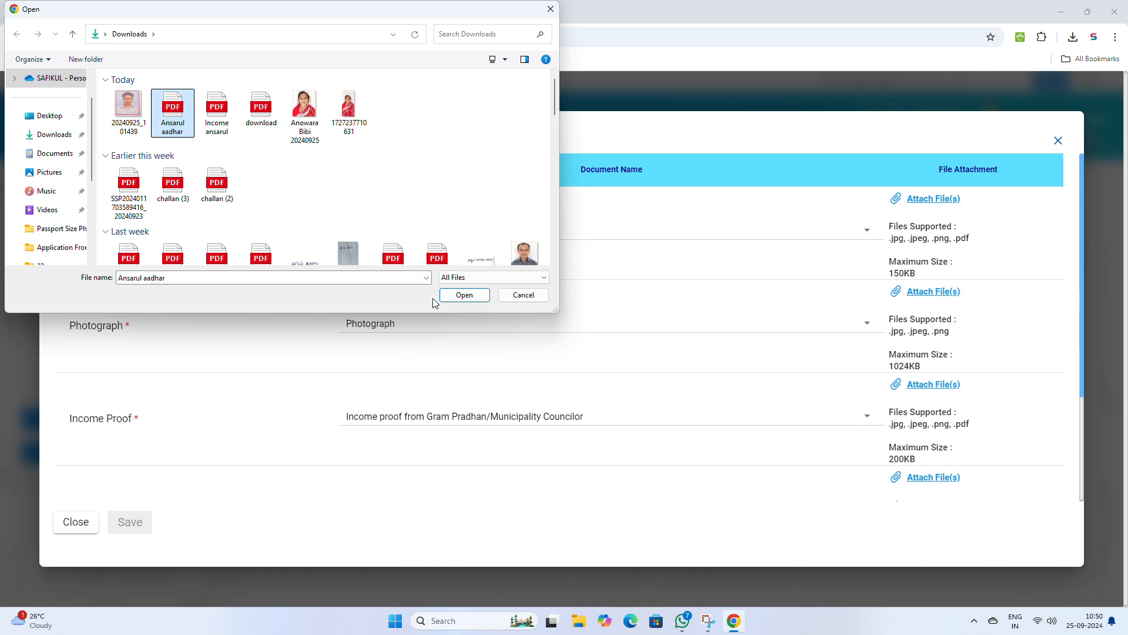
click(466, 295)
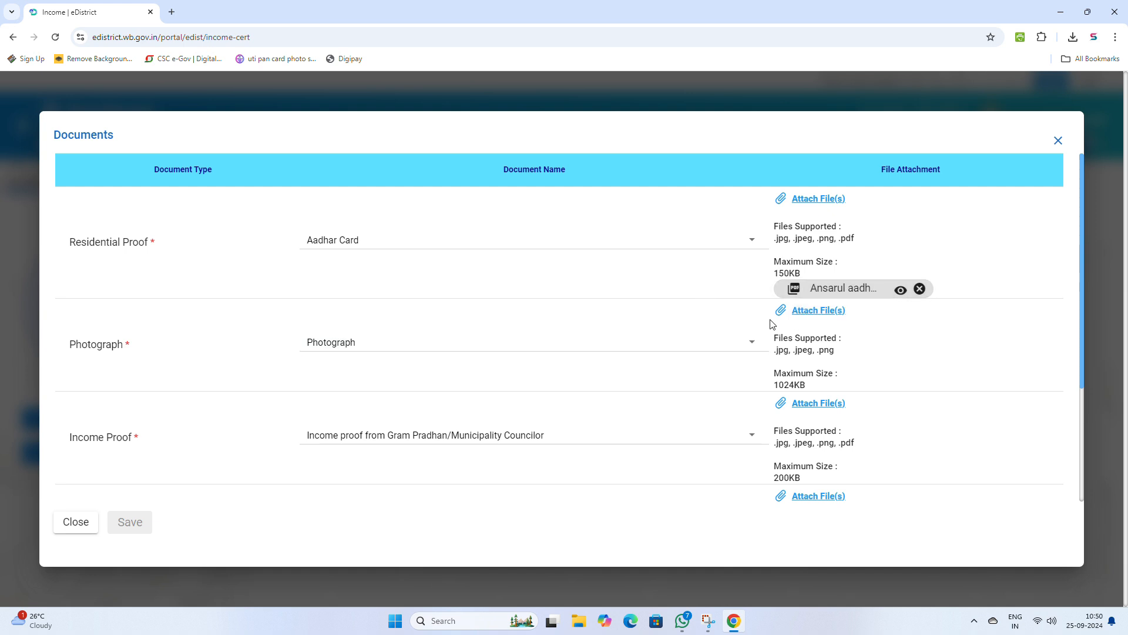
click(811, 311)
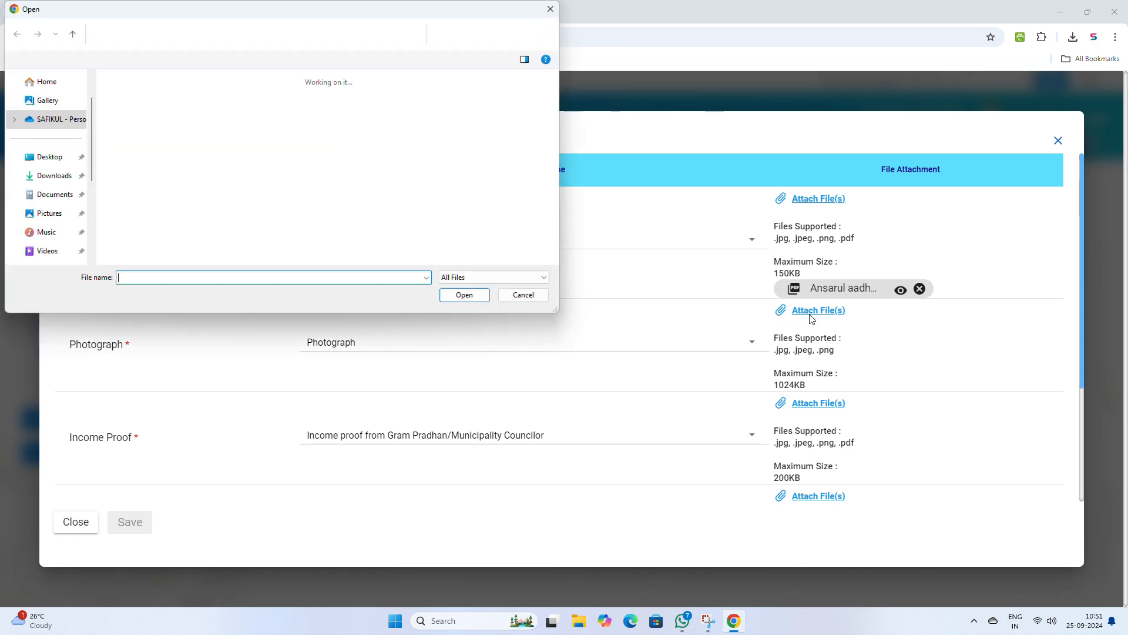
click(130, 133)
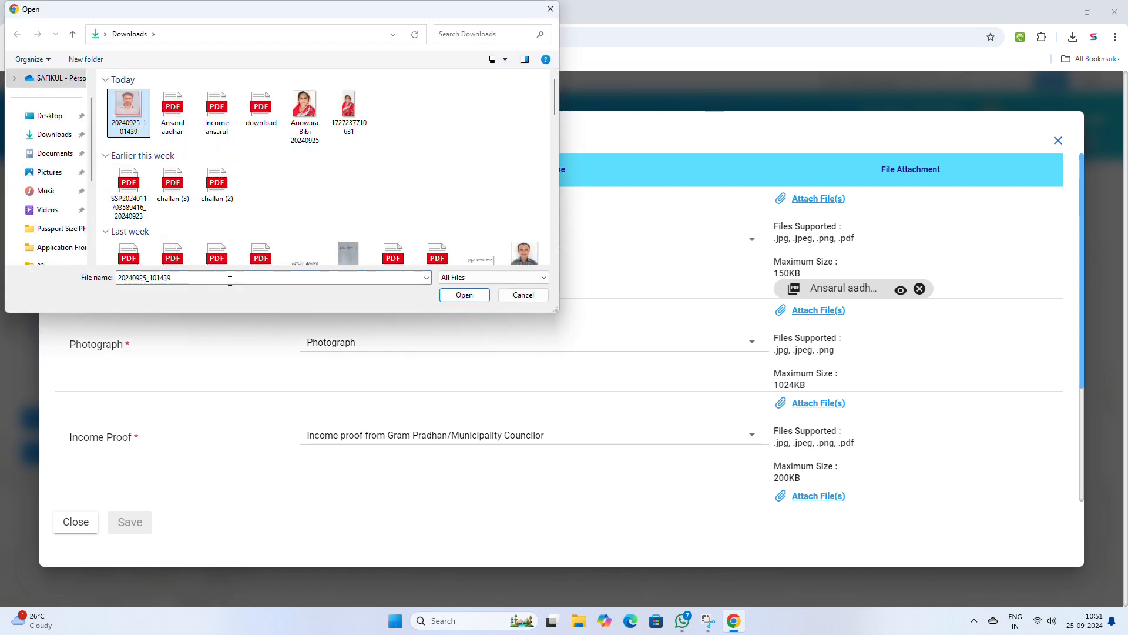
click(464, 296)
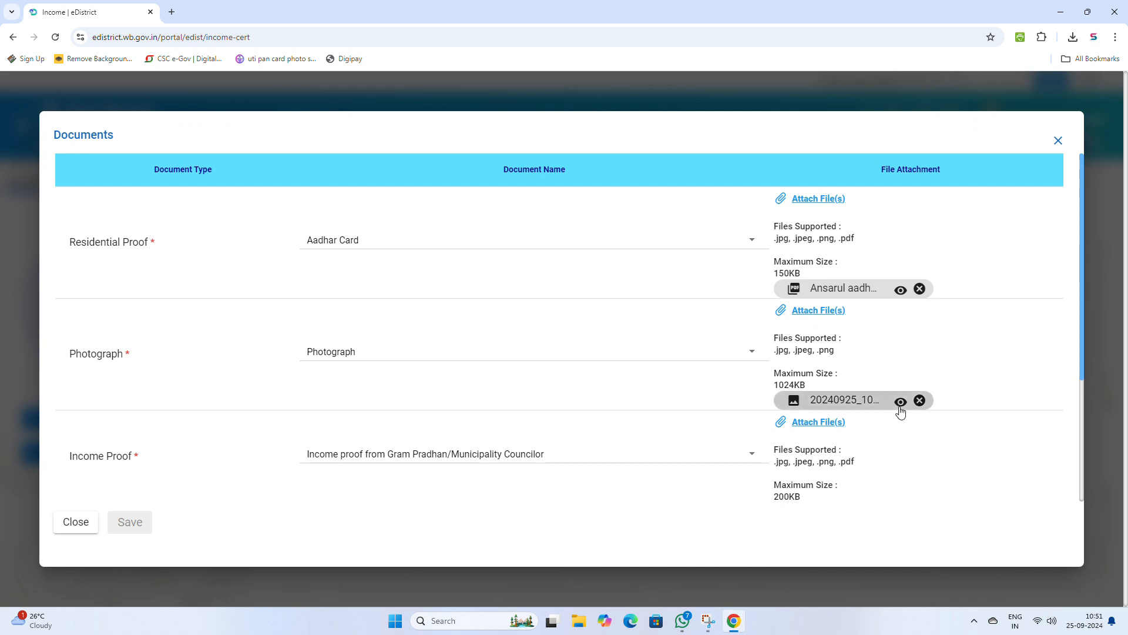
scroll(623, 421, down, 2)
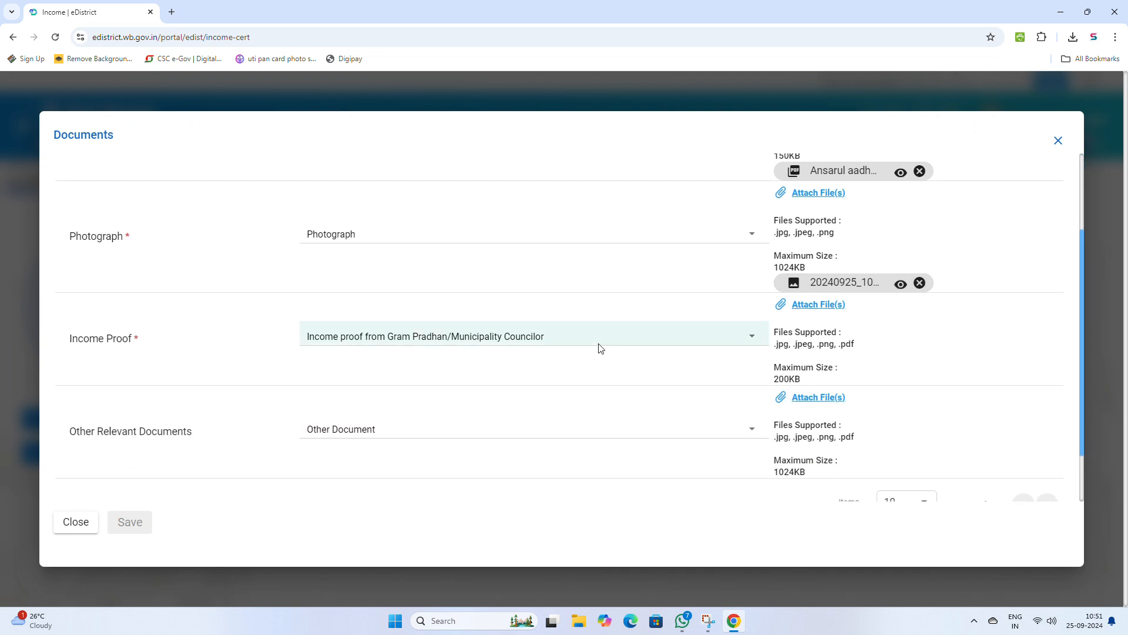
click(819, 305)
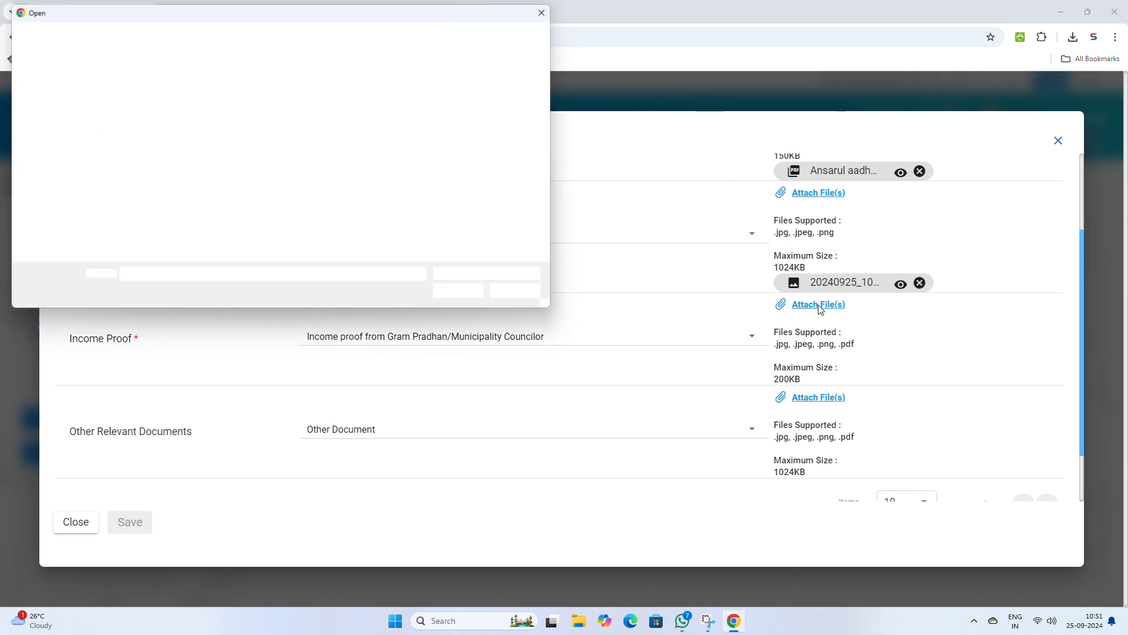
click(218, 113)
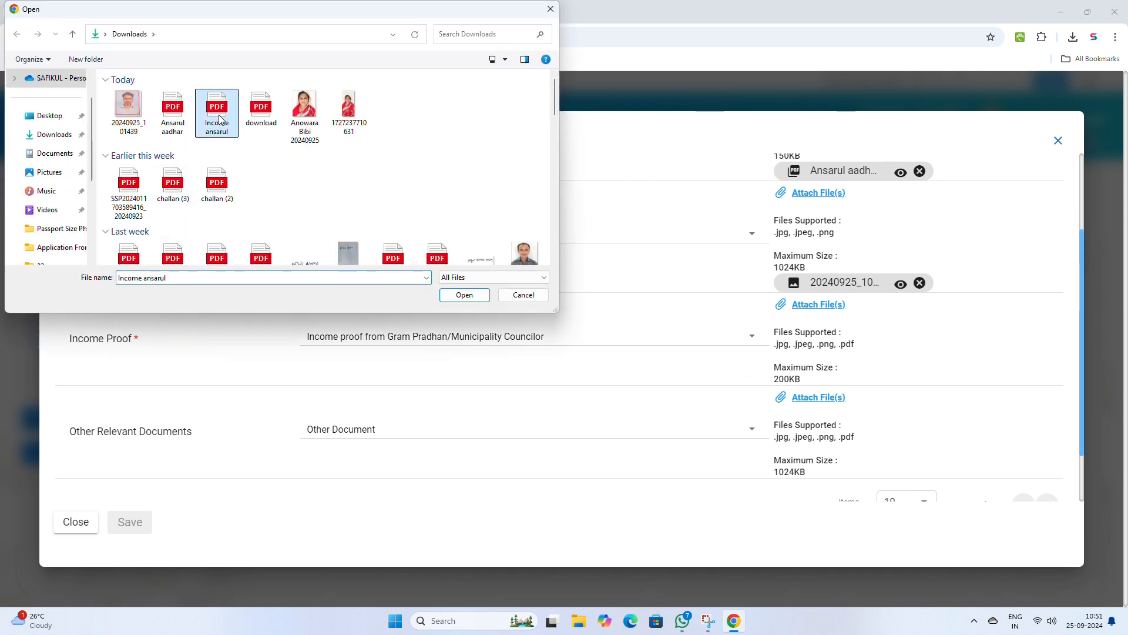
click(465, 295)
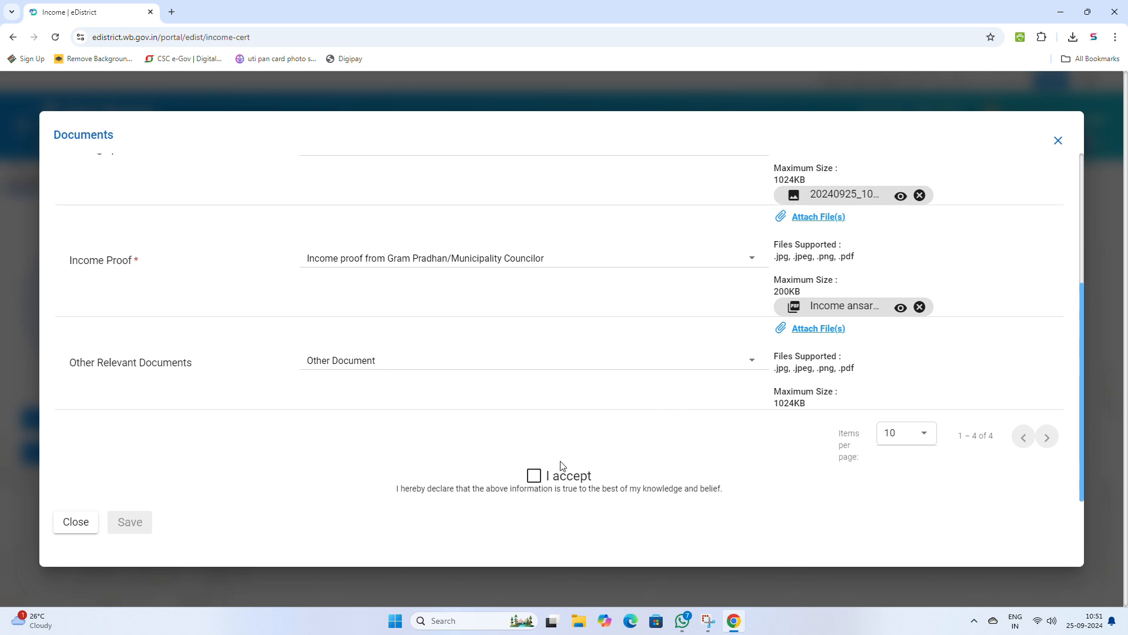
Step: Tick the 'I accept' declaration and save the attached documents
click(535, 476)
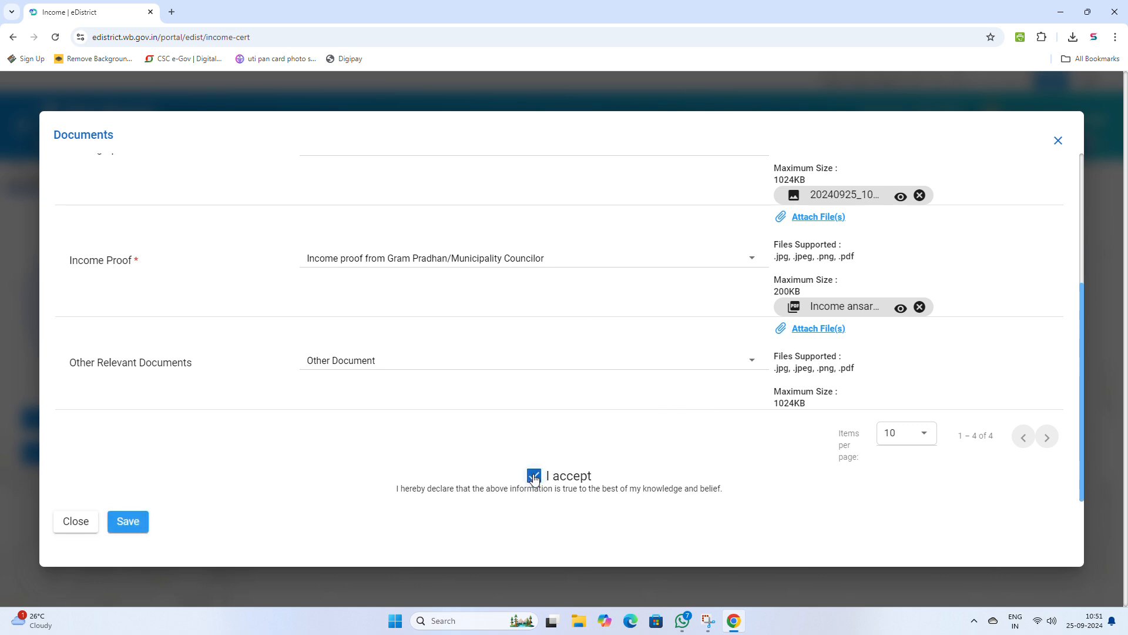
click(133, 525)
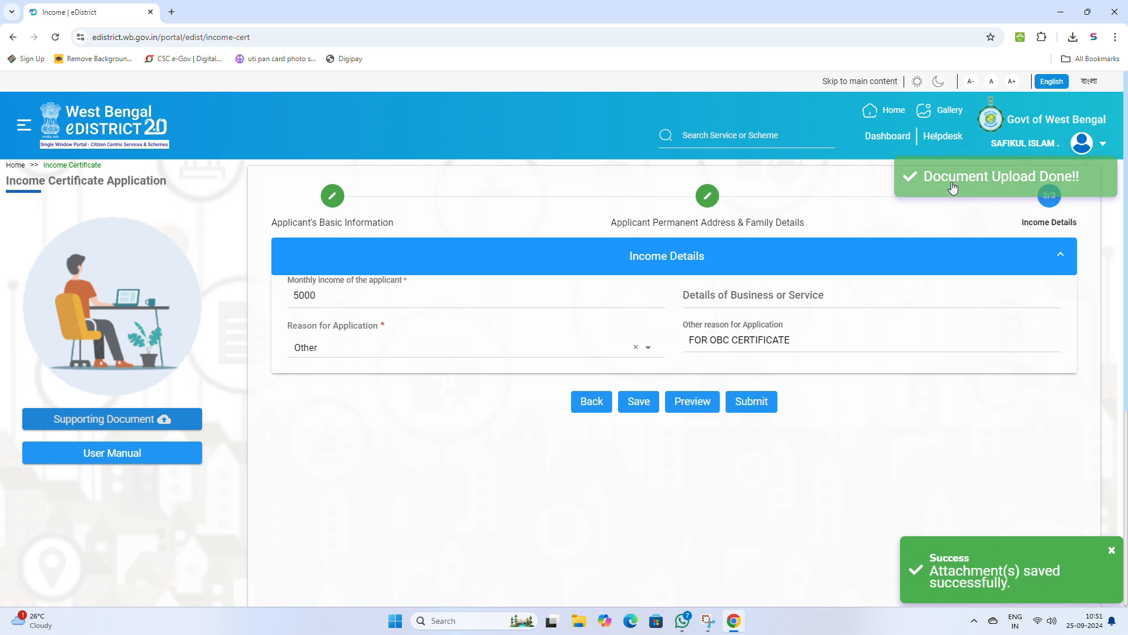
Step: Submit the income certificate application and download its acknowledgement PDF
click(762, 409)
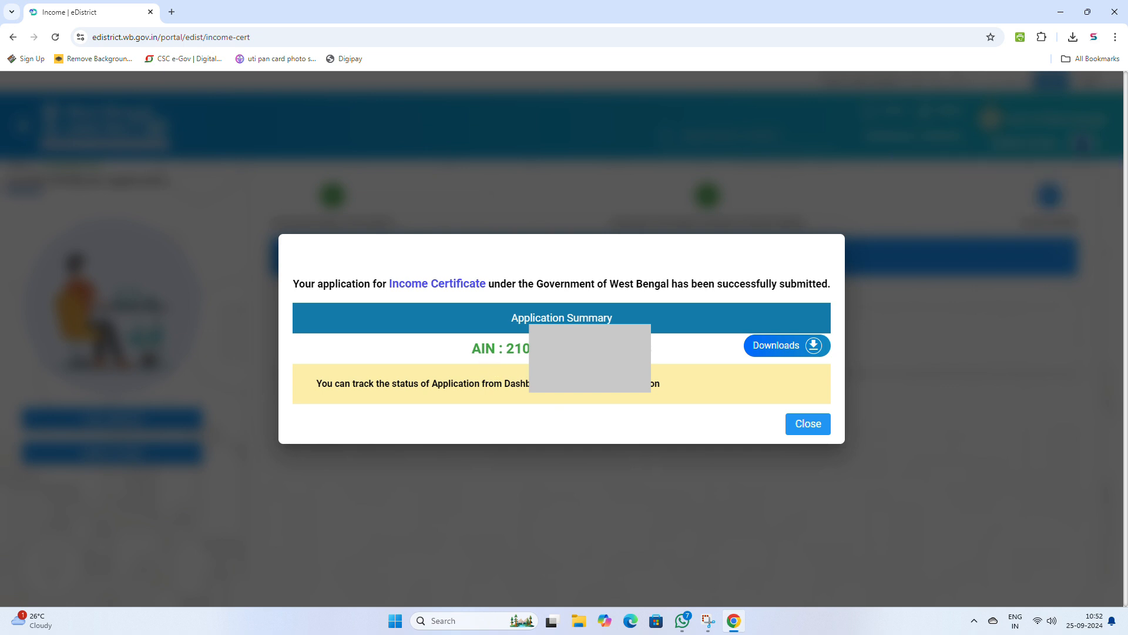
click(808, 351)
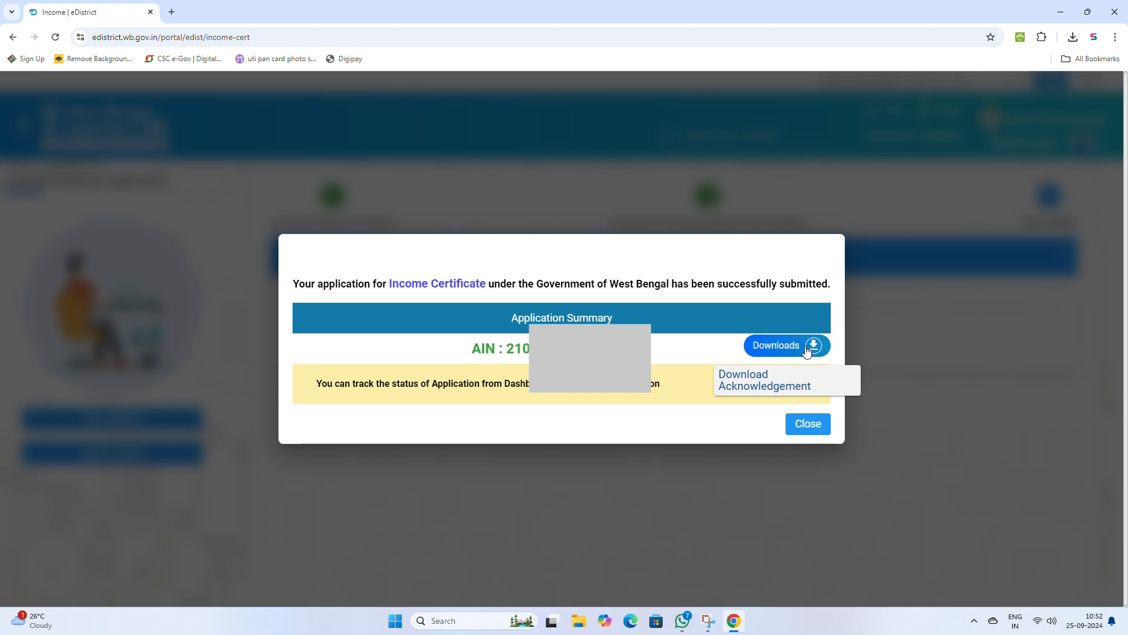
click(808, 351)
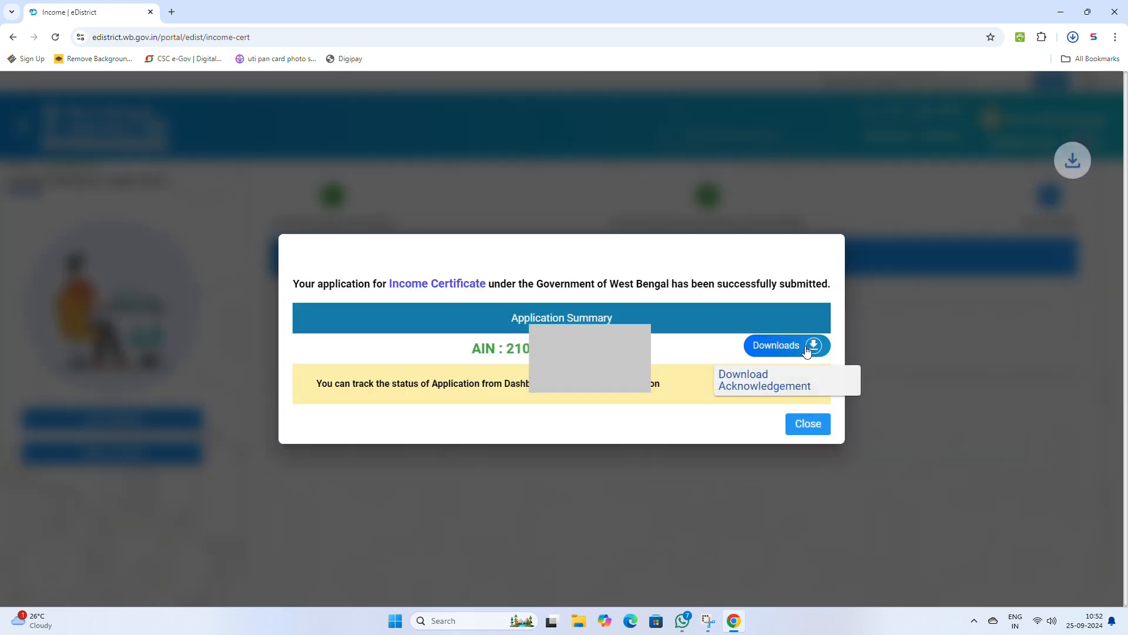